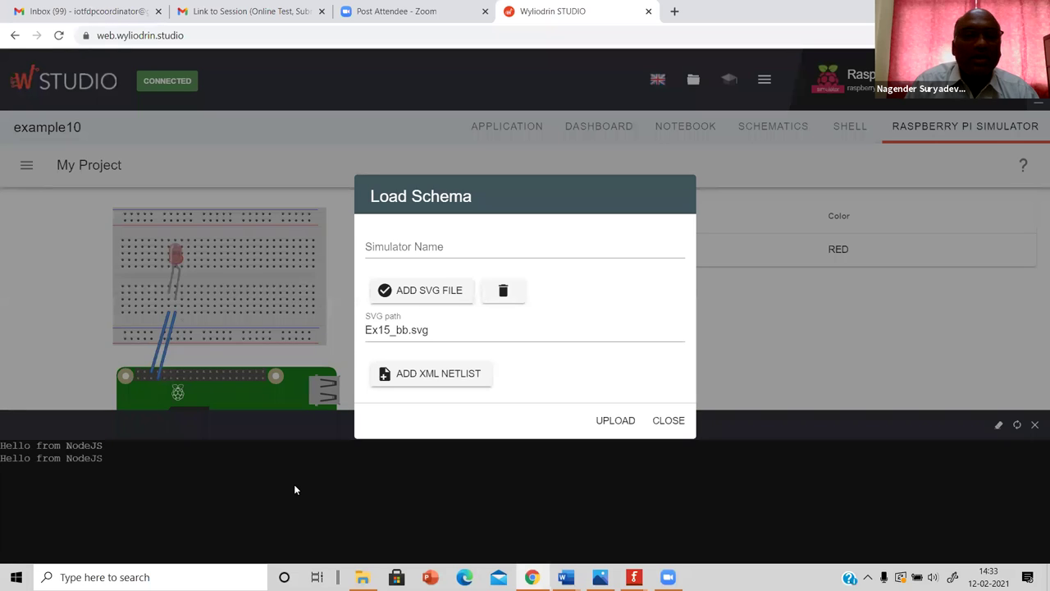
- Add Ex15_netlist.xml as the XML netlist and upload the schema with Ex15_bb.svg to the simulator
{"action": "left_click", "coordinate": [413, 375]}
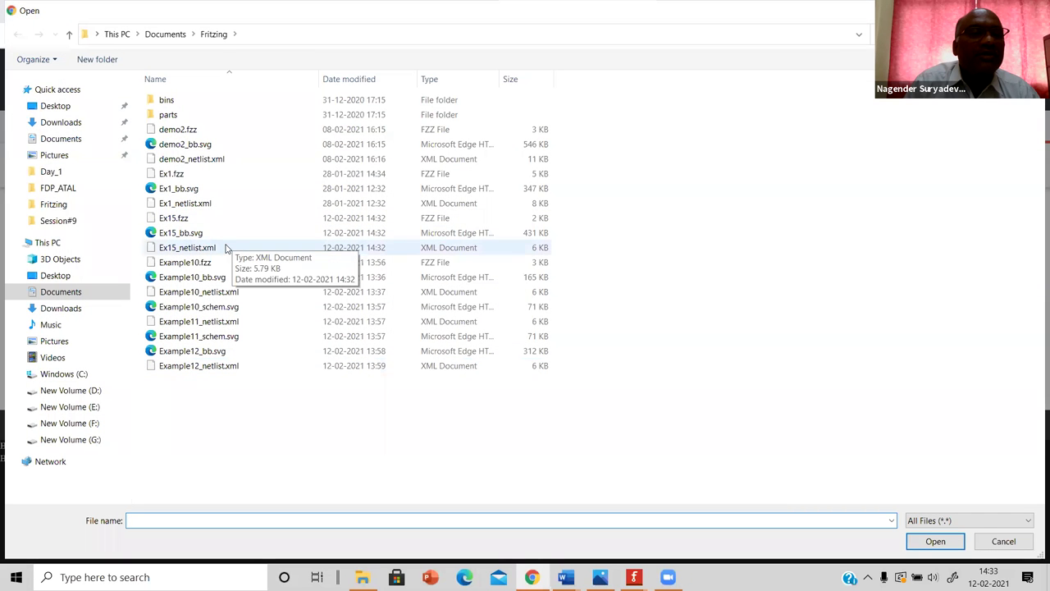
{"action": "left_click", "coordinate": [229, 248]}
{"action": "left_click", "coordinate": [935, 541]}
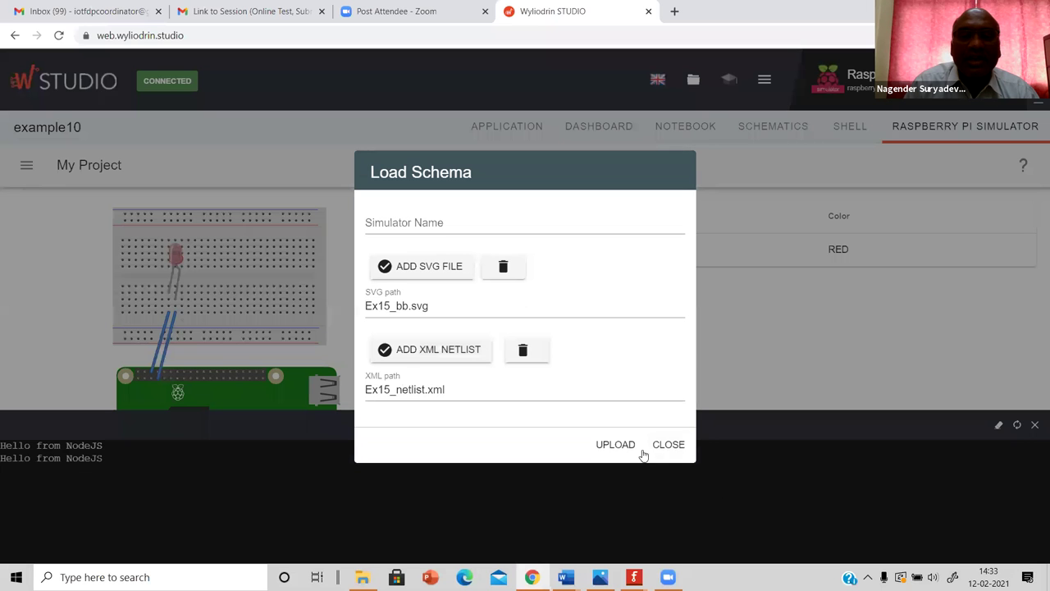
{"action": "left_click", "coordinate": [615, 443]}
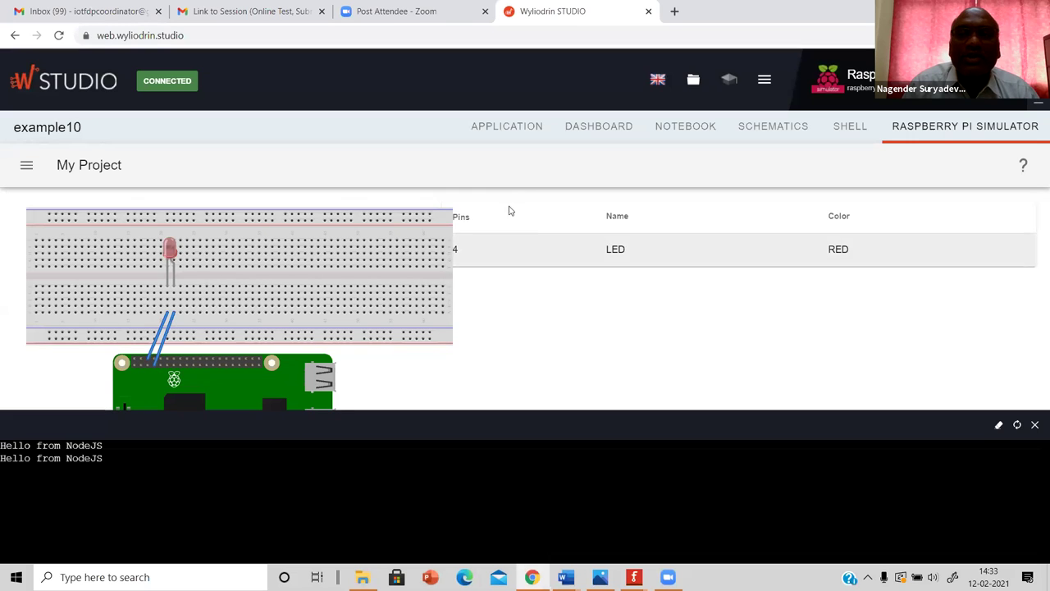
- Compare the LED's GPIO pin 4 output declaration in the application code with the simulated Raspberry Pi circuit
{"action": "left_click", "coordinate": [498, 130]}
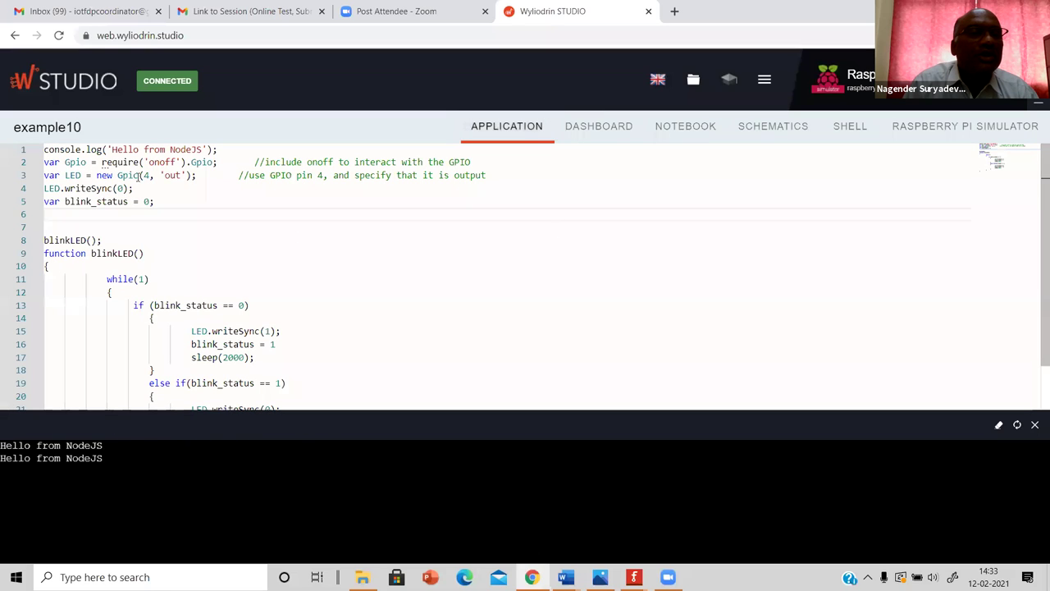
{"action": "left_click_drag", "start_coordinate": [117, 175], "coordinate": [191, 178]}
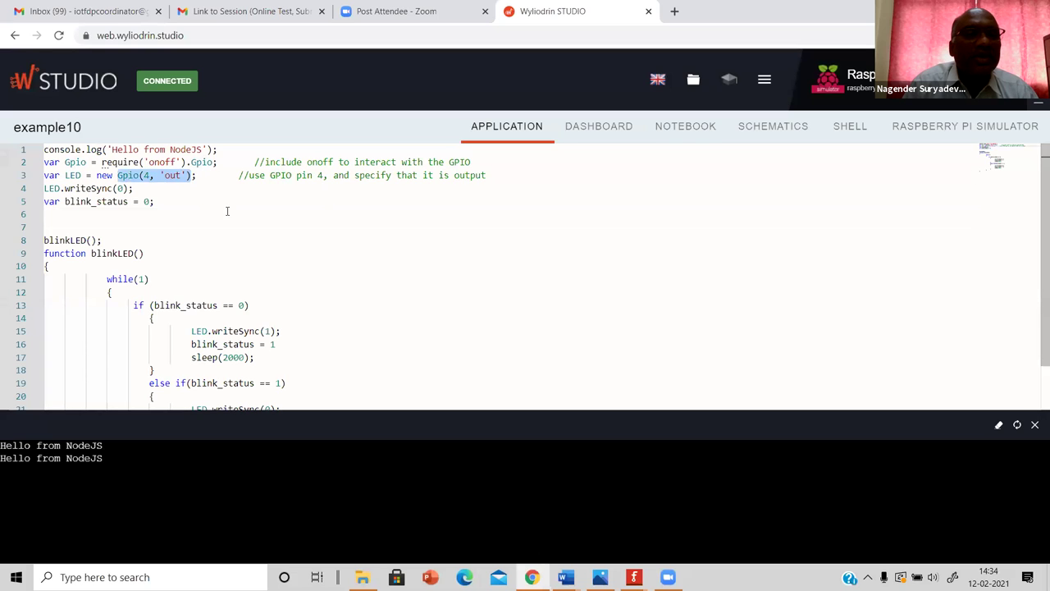
{"action": "left_click", "coordinate": [935, 129]}
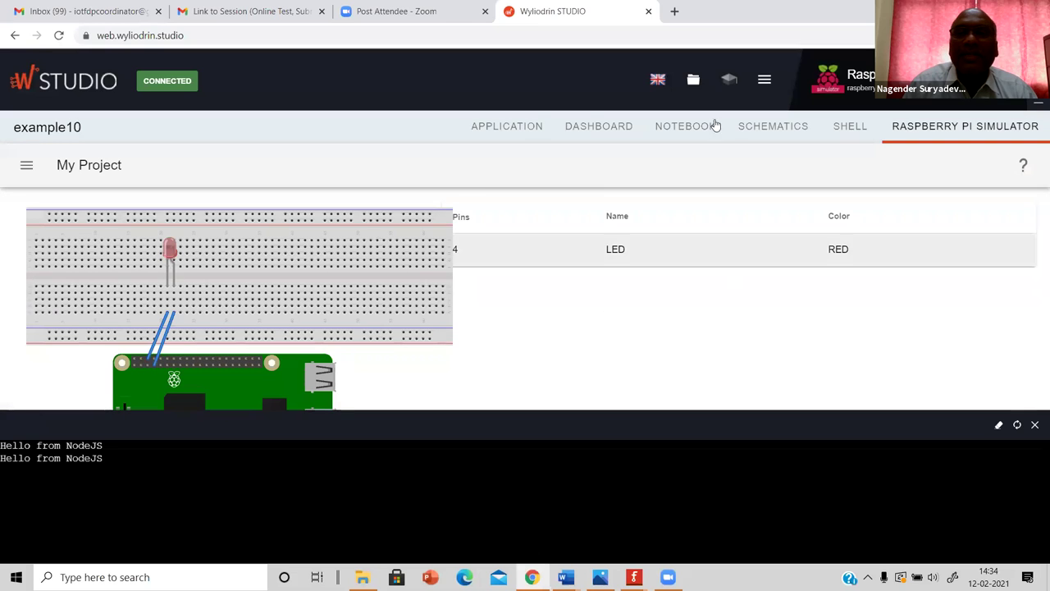
{"action": "left_click", "coordinate": [519, 123]}
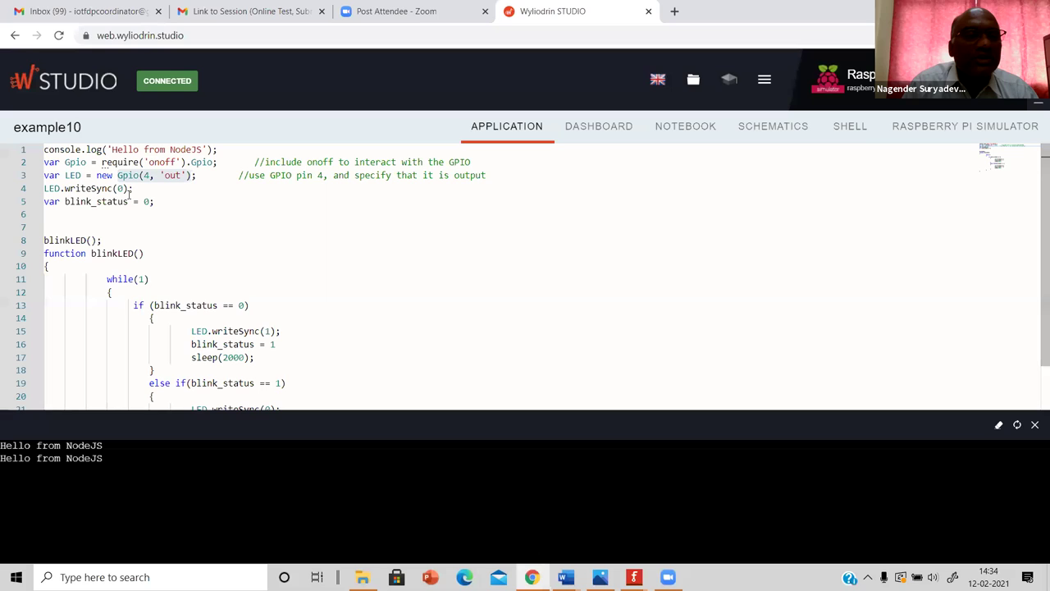
{"action": "left_click", "coordinate": [49, 217]}
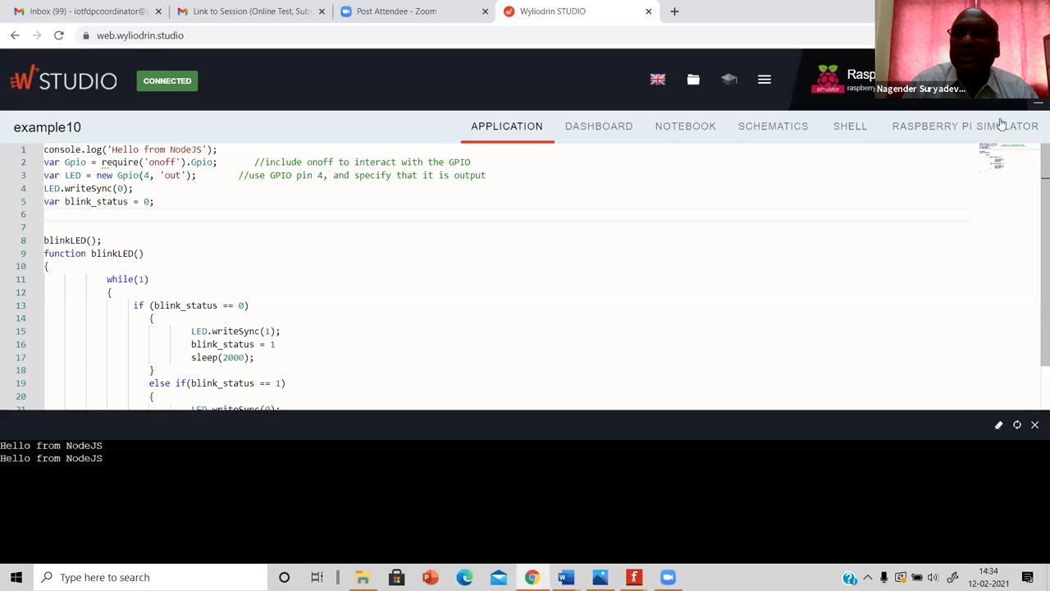
{"action": "left_click", "coordinate": [947, 128]}
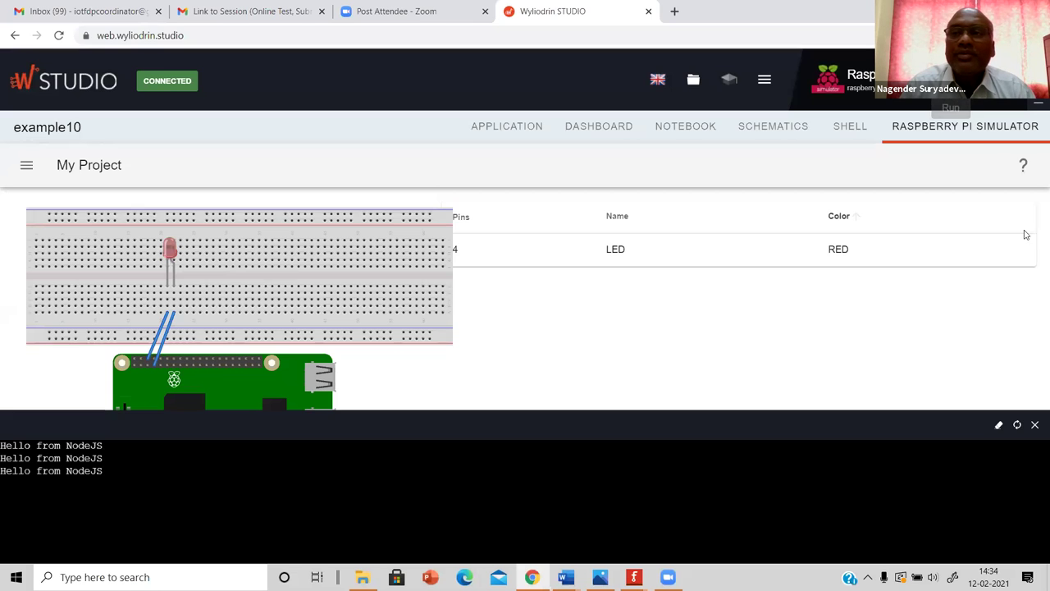
- Close the Wyliodrin STUDIO and Post Attendee Zoom pages in the browser and show the desktop
{"action": "left_click", "coordinate": [649, 12]}
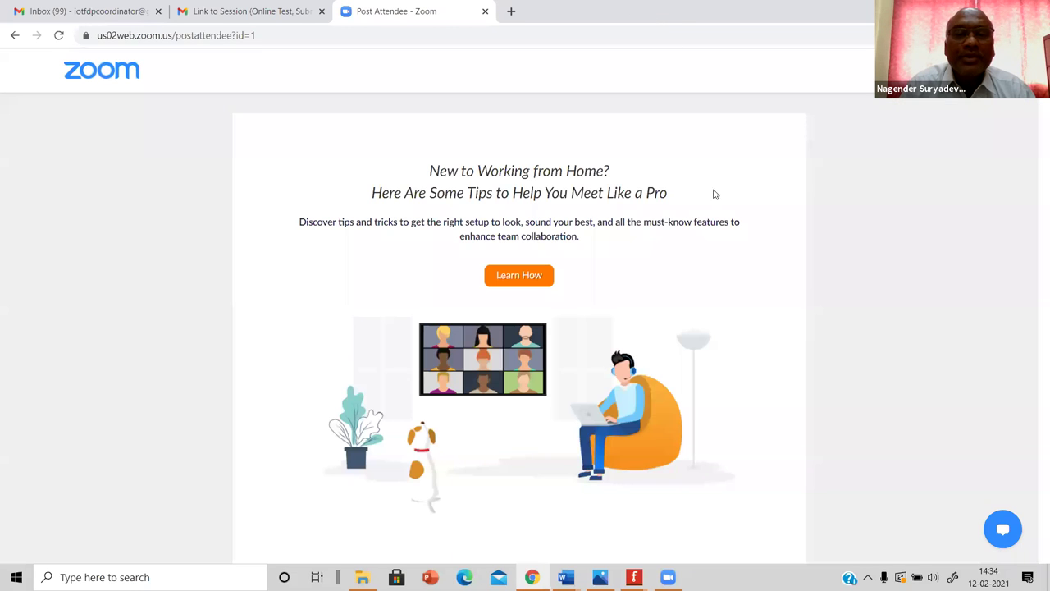
{"action": "left_click", "coordinate": [486, 11]}
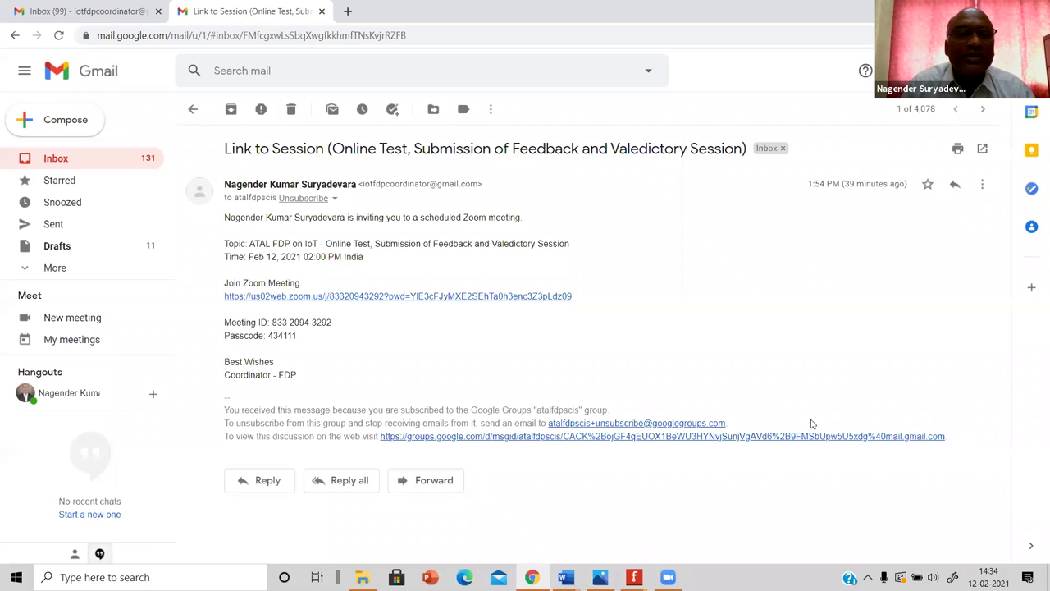
{"action": "key", "text": "alt+Tab"}
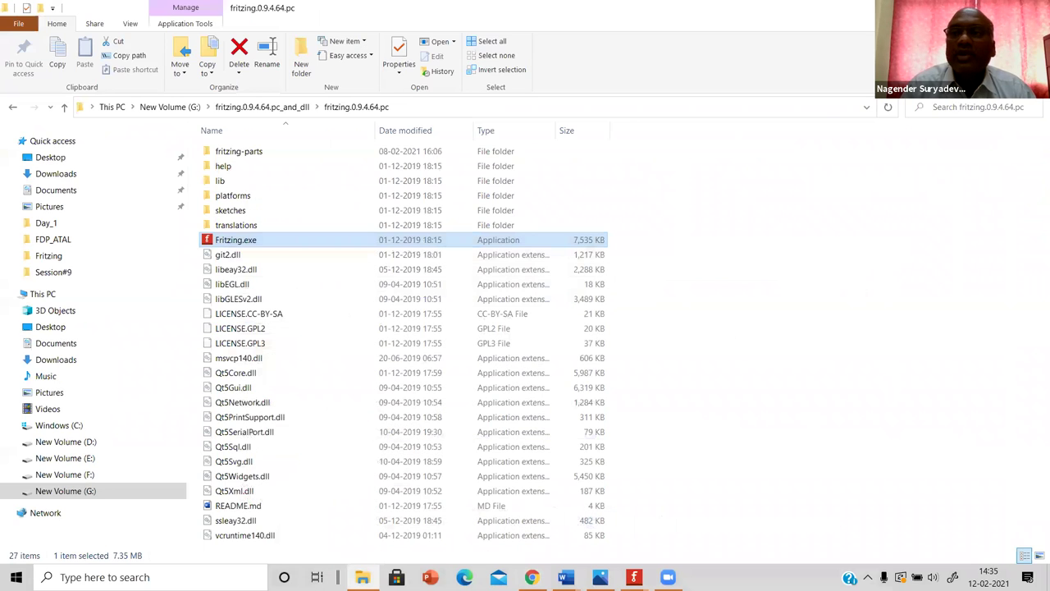
{"action": "key", "text": "super+d"}
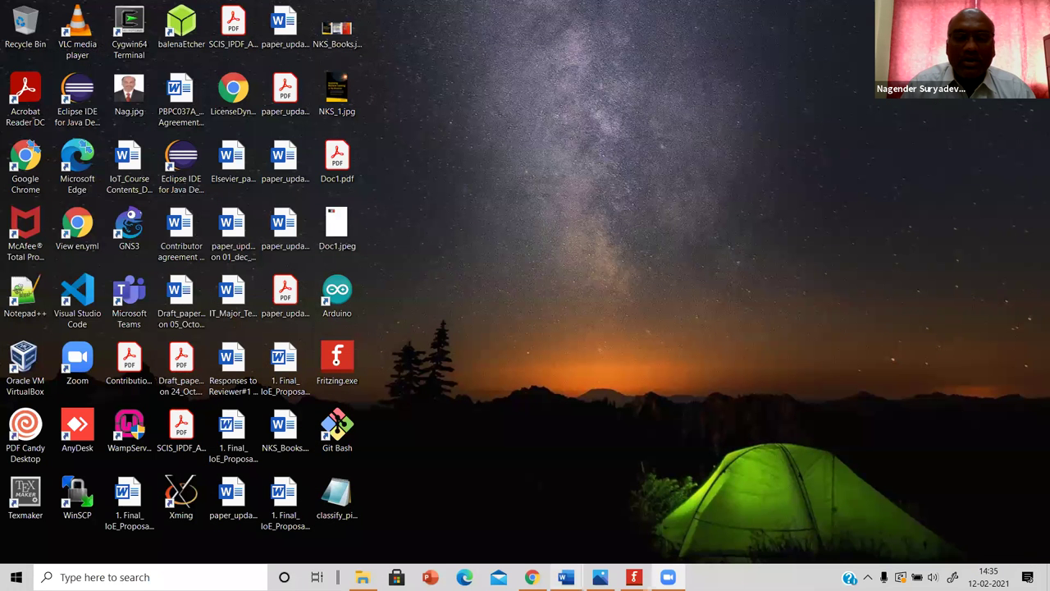
- Close the Word documents Brief Bio_Speakers.docx and Document1, discarding the unsaved changes in Document1
{"action": "mouse_move", "coordinate": [565, 576]}
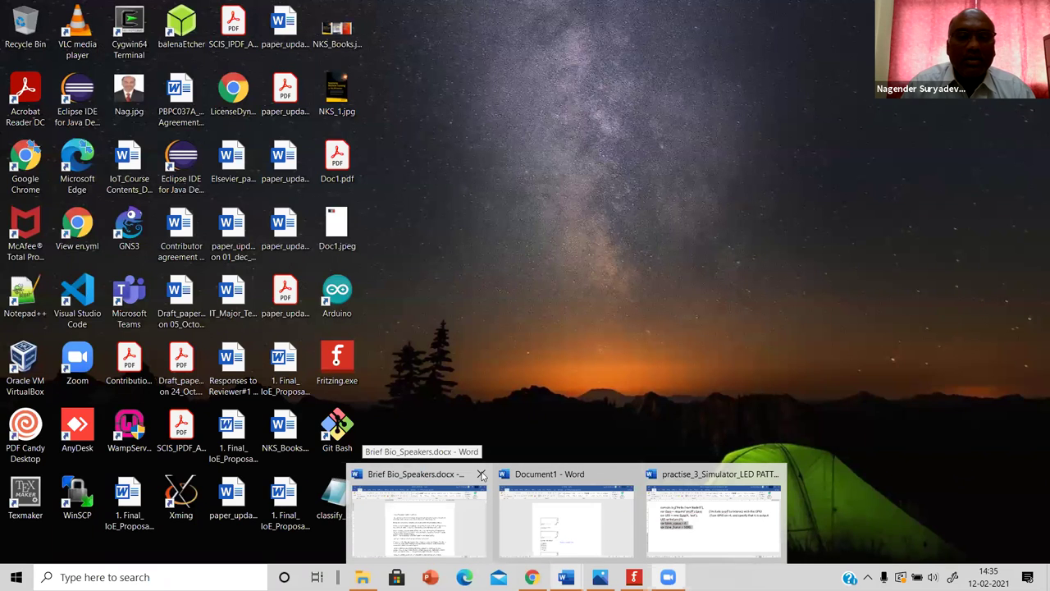
{"action": "left_click", "coordinate": [481, 474]}
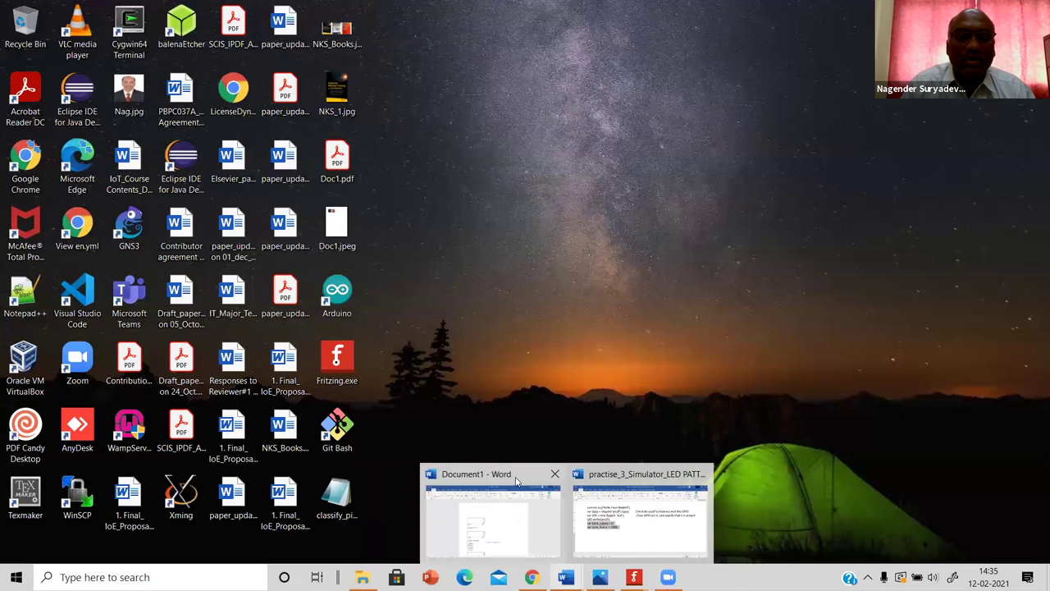
{"action": "left_click", "coordinate": [561, 476]}
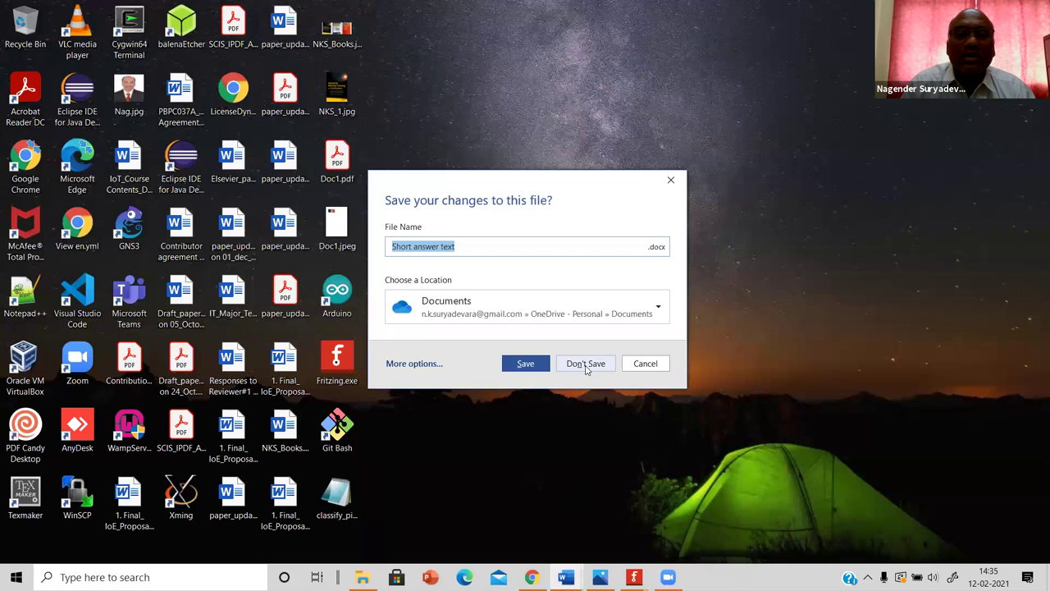
{"action": "left_click", "coordinate": [585, 364]}
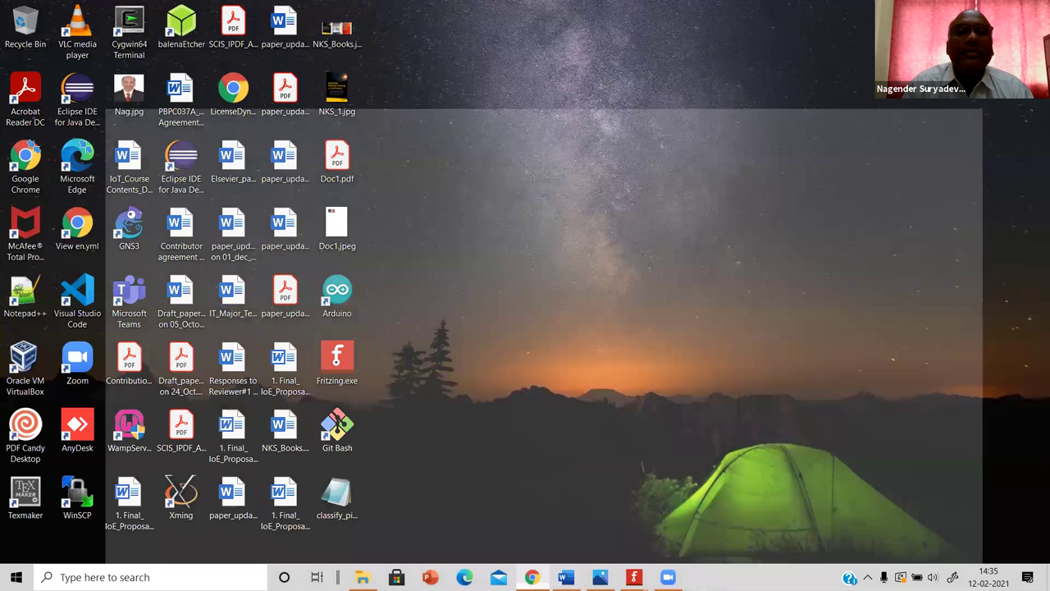
- Switch to Gmail in Chrome and open the draft "Link for the quiz and Instructions" from the drafts of the coordinator's account
{"action": "left_click", "coordinate": [531, 576]}
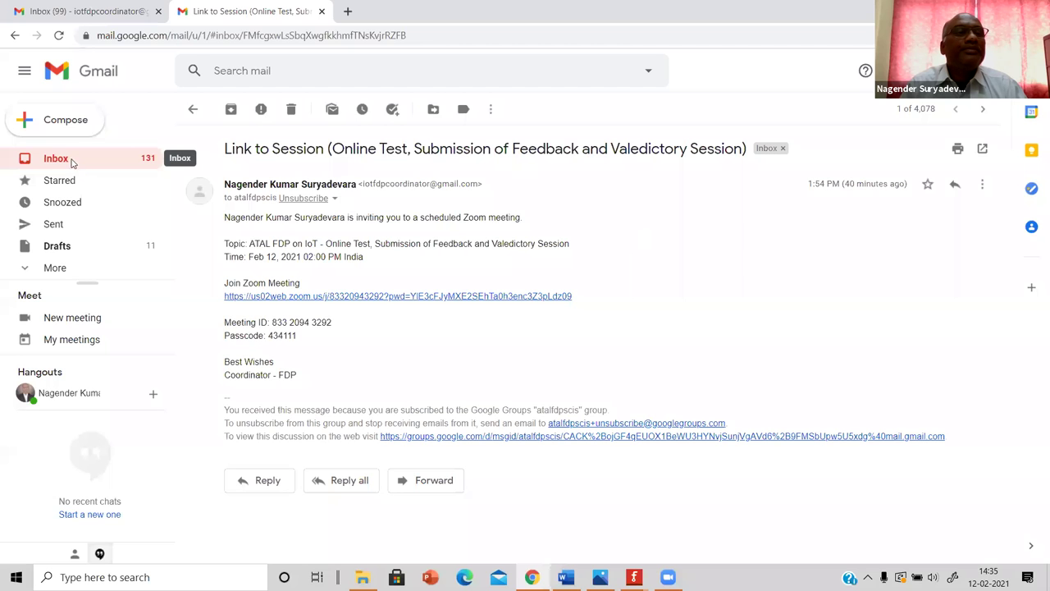
{"action": "left_click", "coordinate": [86, 11]}
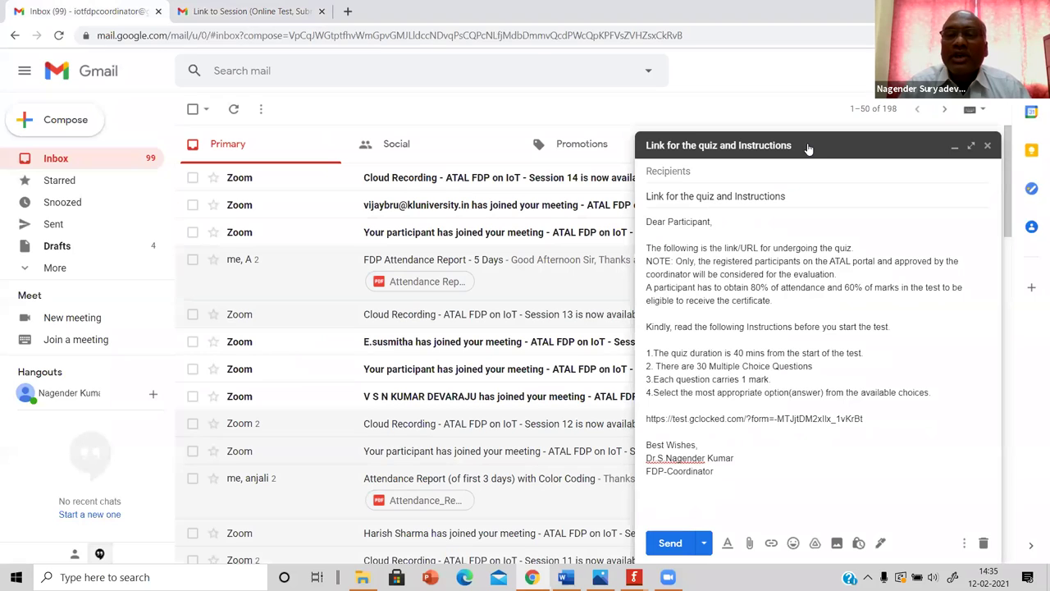
{"action": "left_click", "coordinate": [656, 145]}
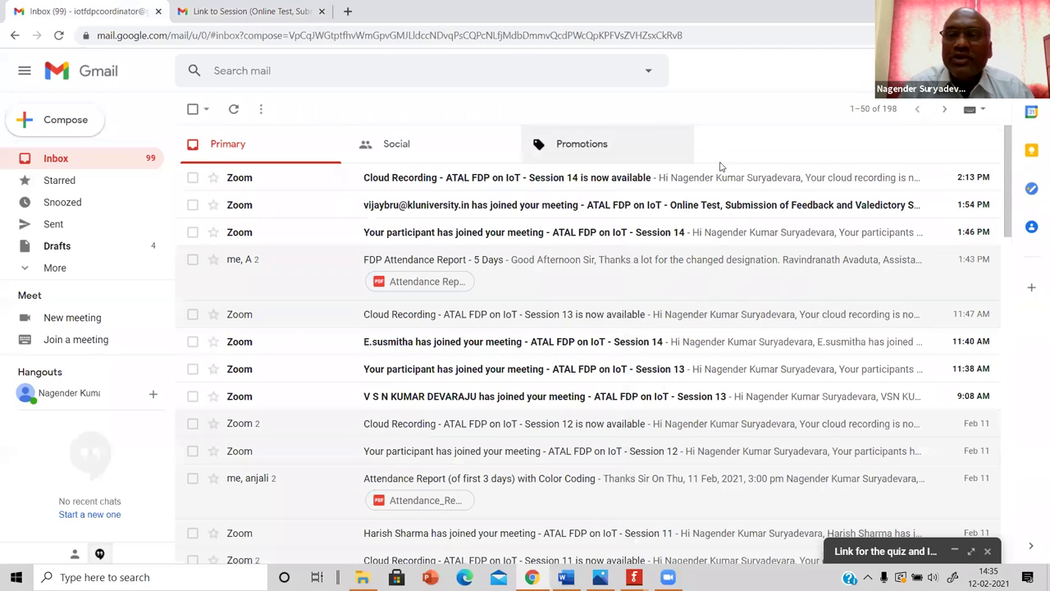
{"action": "left_click", "coordinate": [75, 248]}
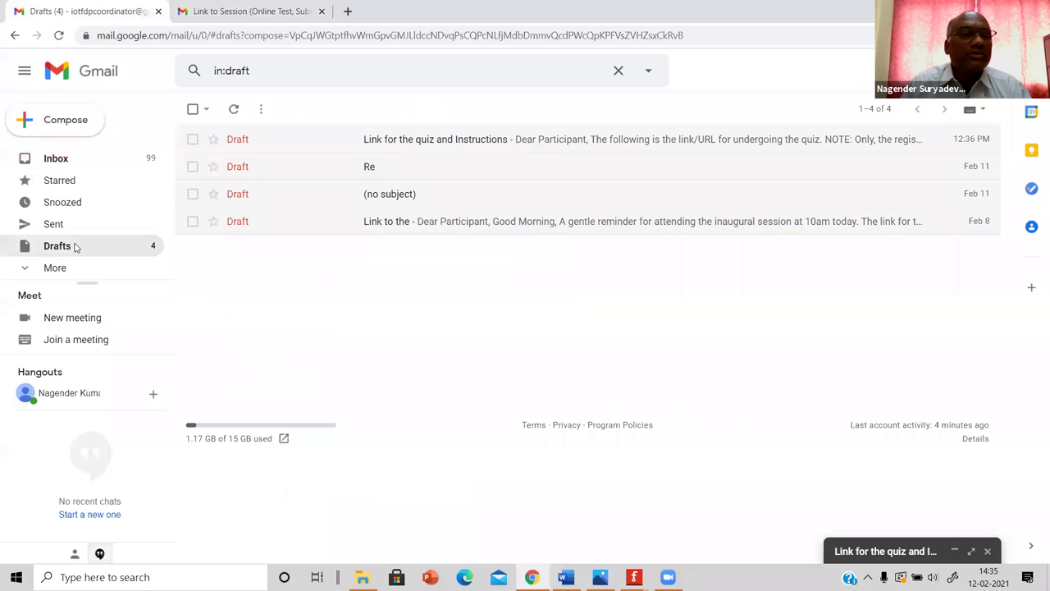
{"action": "left_click", "coordinate": [449, 141]}
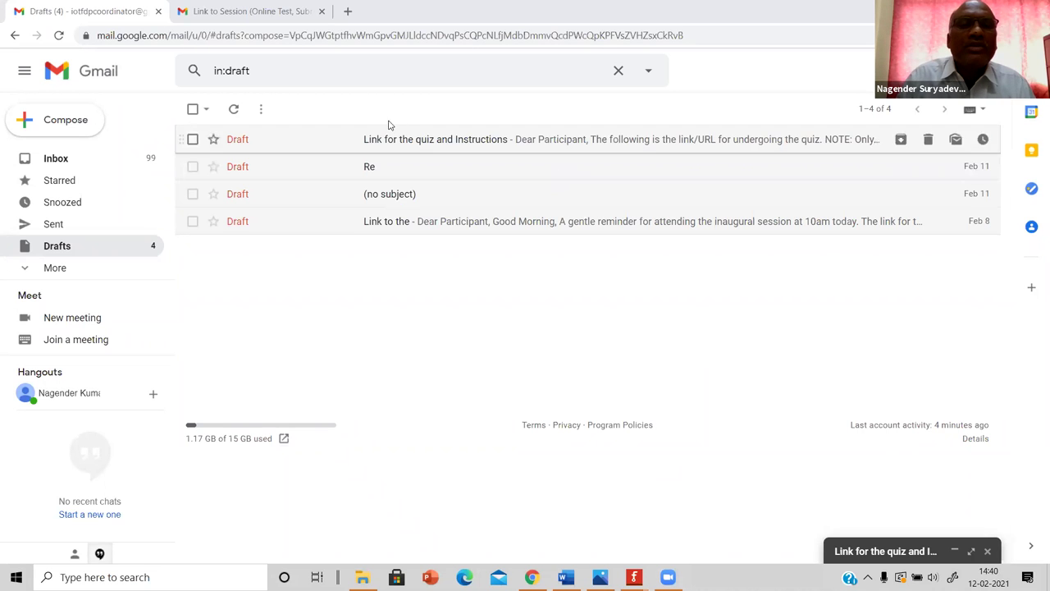
{"action": "left_click", "coordinate": [414, 148]}
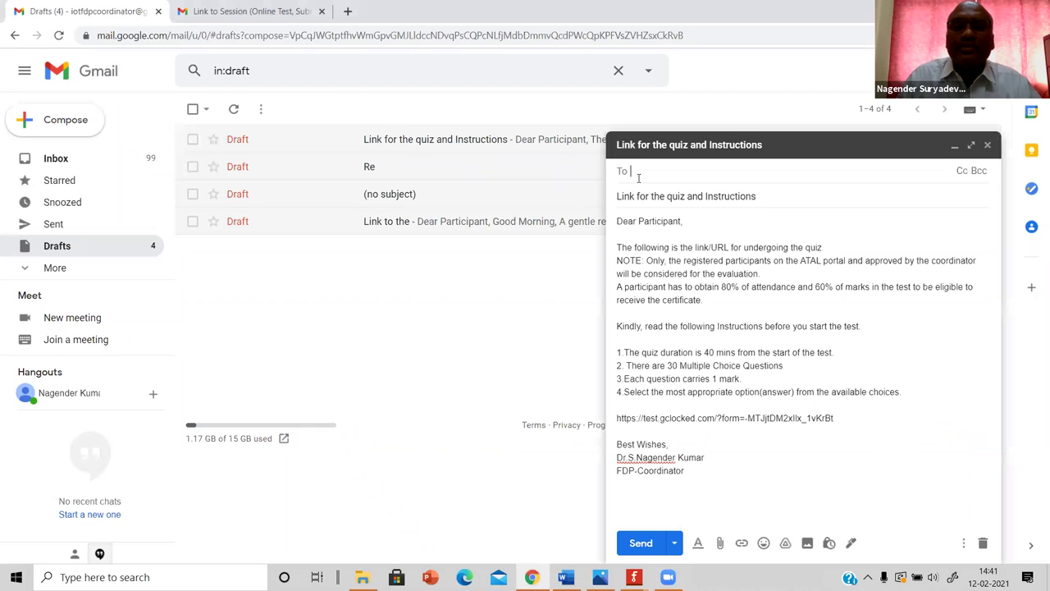
- Address the quiz draft to the suggested ATAL FDP Google group, check the quiz link, send the message and return to the inbox
{"action": "type", "text": "atal"}
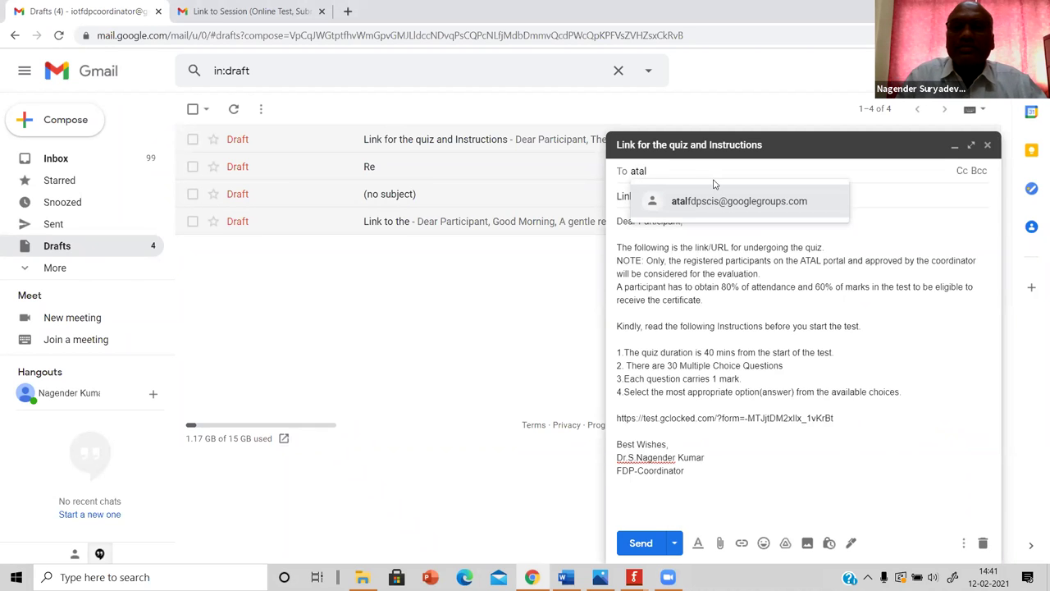
{"action": "left_click", "coordinate": [705, 199]}
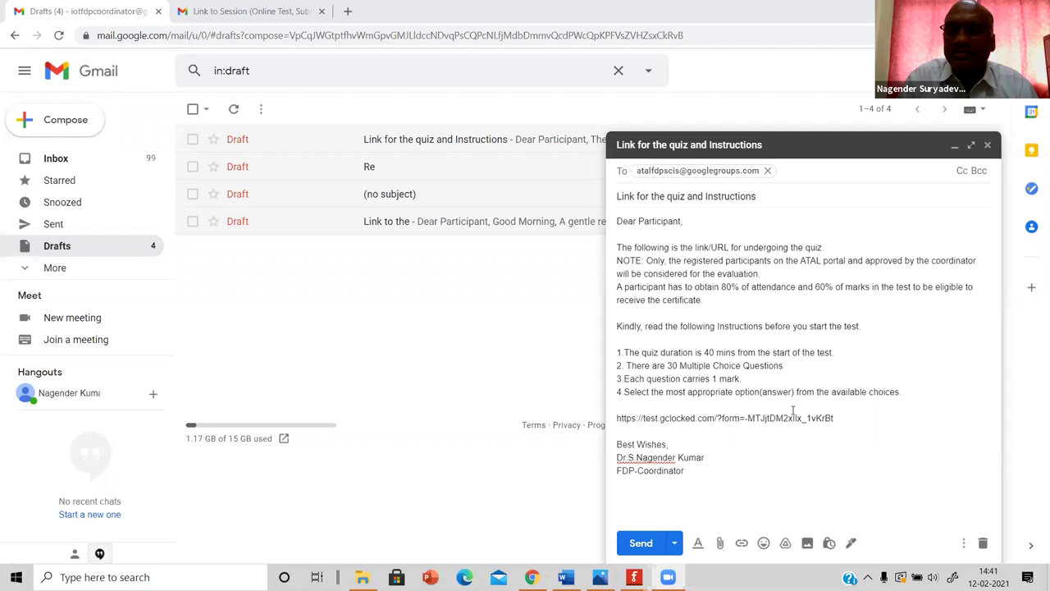
{"action": "left_click_drag", "start_coordinate": [836, 419], "coordinate": [618, 422]}
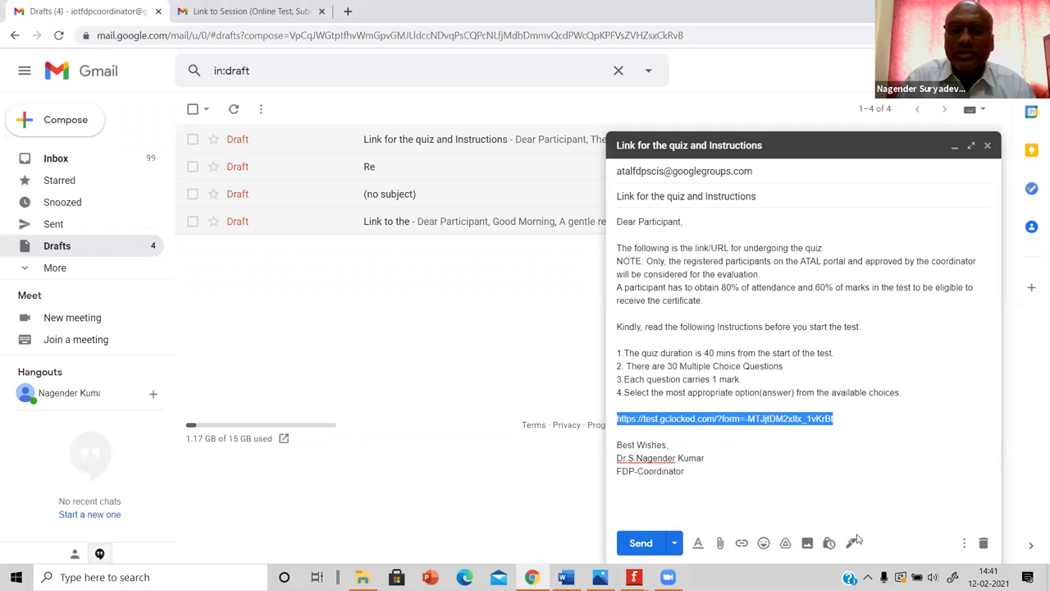
{"action": "left_click", "coordinate": [641, 543]}
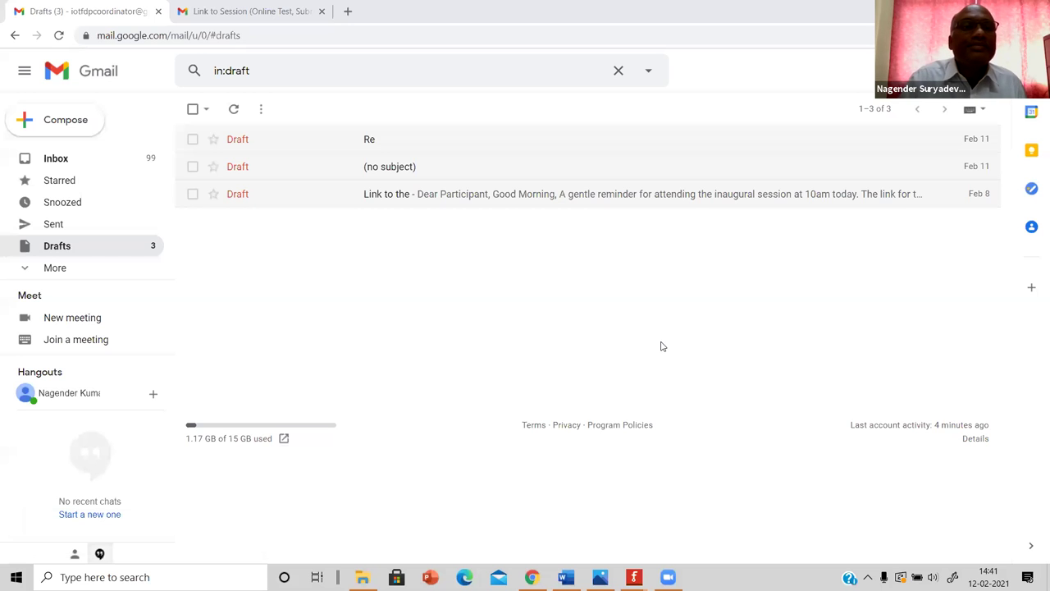
{"action": "left_click", "coordinate": [57, 159]}
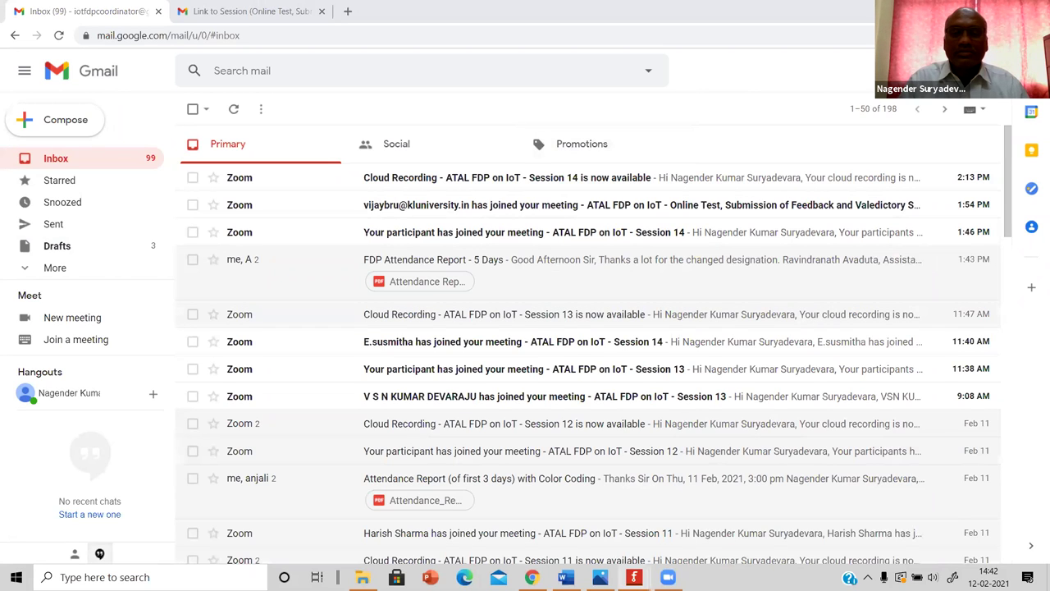
- Close the open Fritzing windows for Ex15.fzz, Example10.fzz and Untitled Sketch 3.fzz
{"action": "mouse_move", "coordinate": [633, 576]}
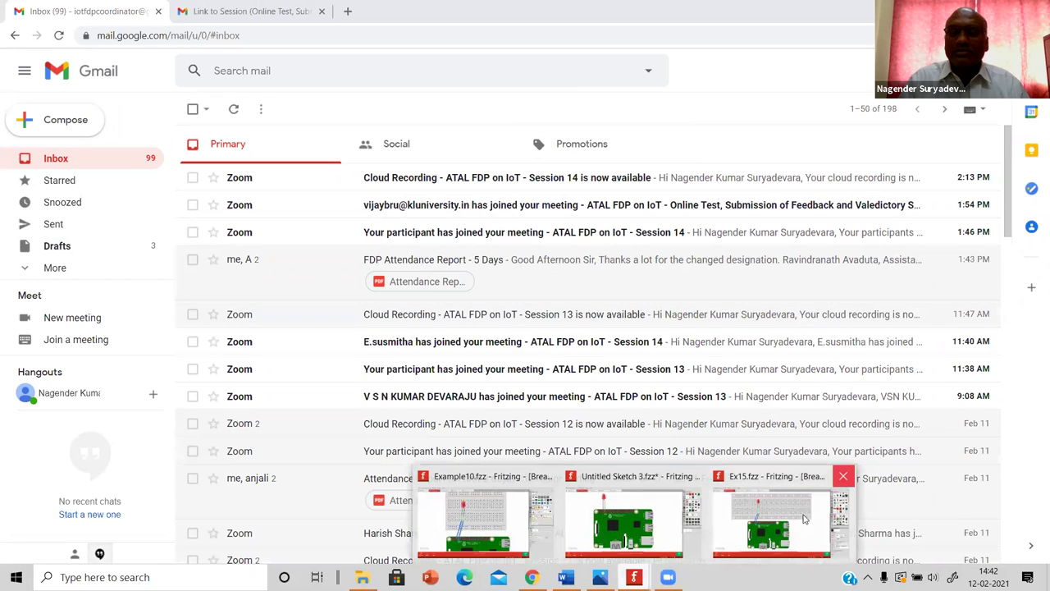
{"action": "left_click", "coordinate": [843, 476]}
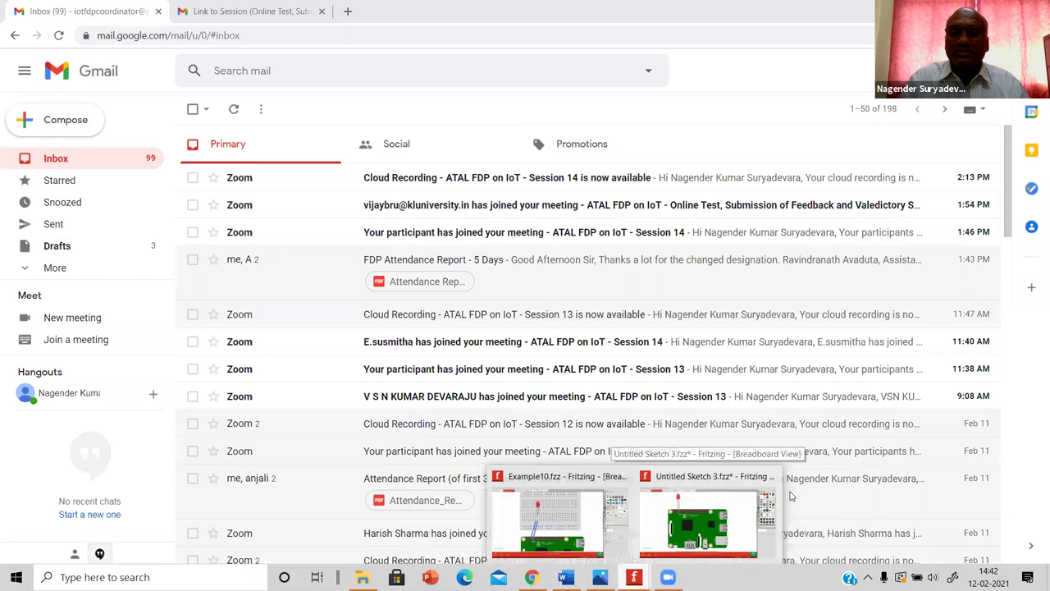
{"action": "left_click", "coordinate": [769, 478]}
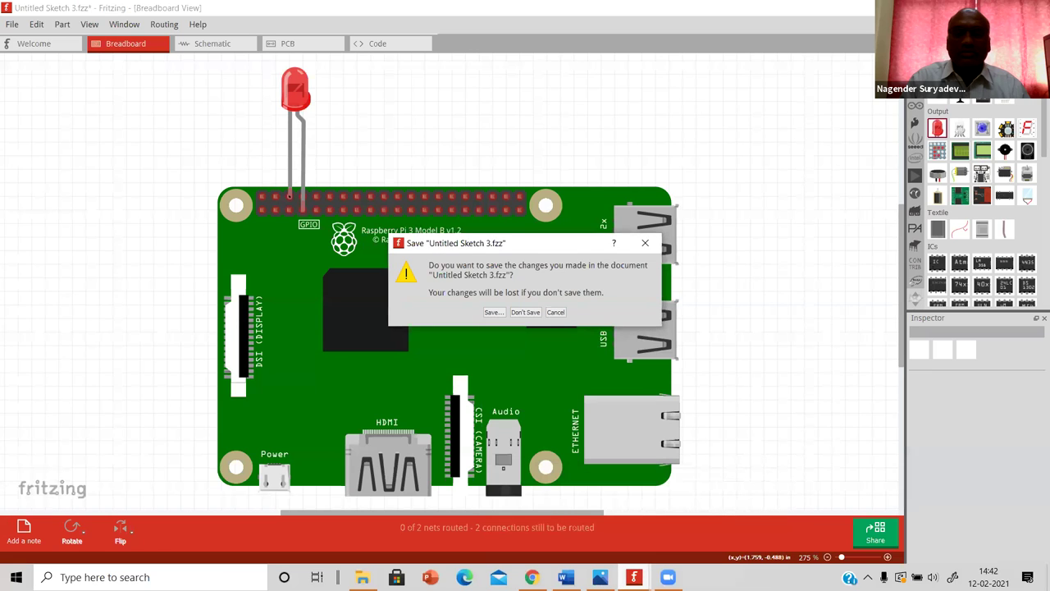
{"action": "right_click", "coordinate": [634, 576]}
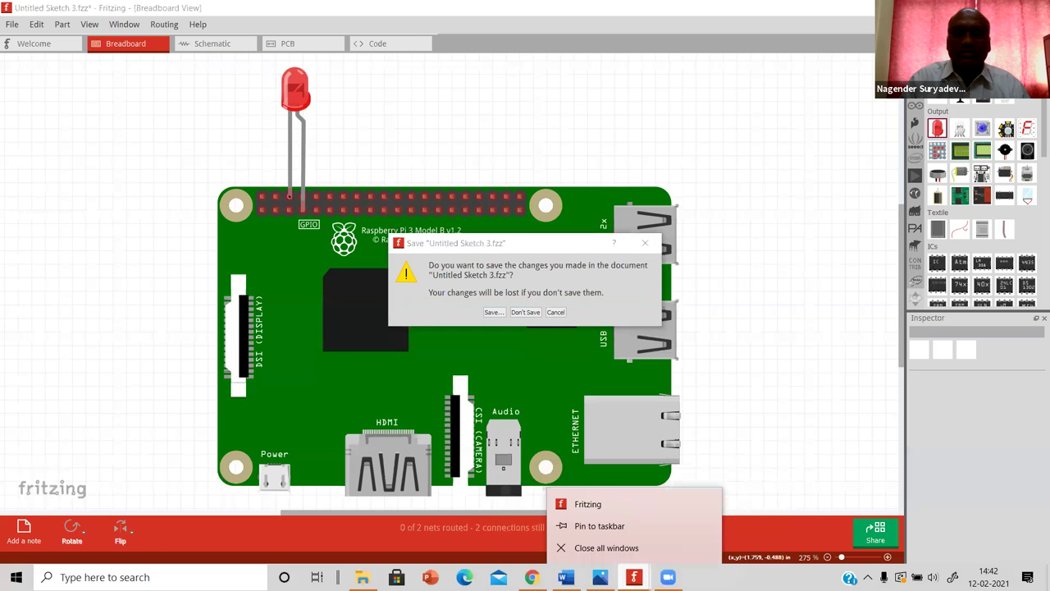
{"action": "left_click", "coordinate": [617, 548]}
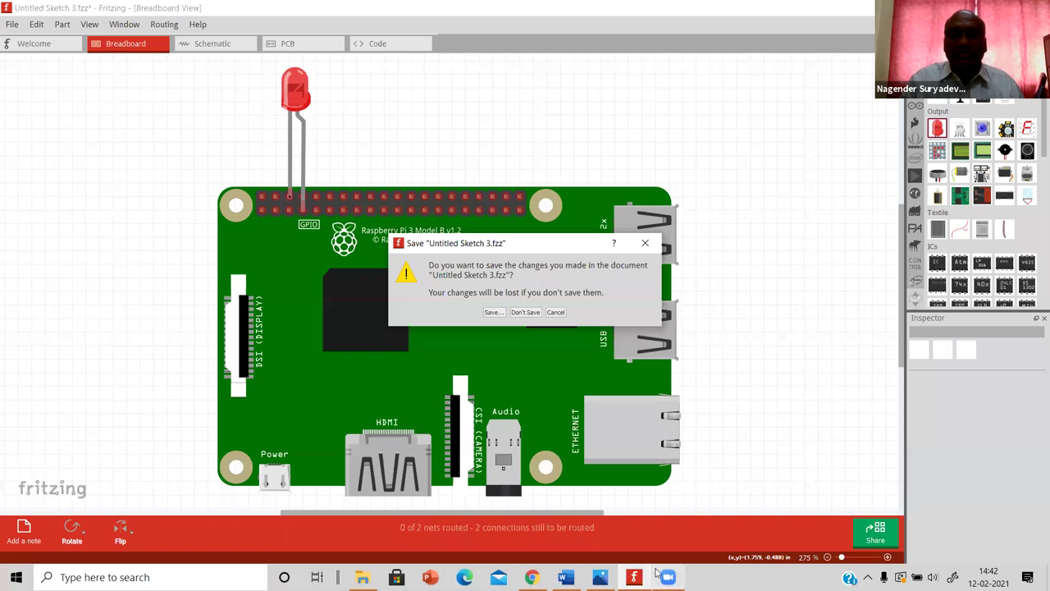
{"action": "mouse_move", "coordinate": [634, 577]}
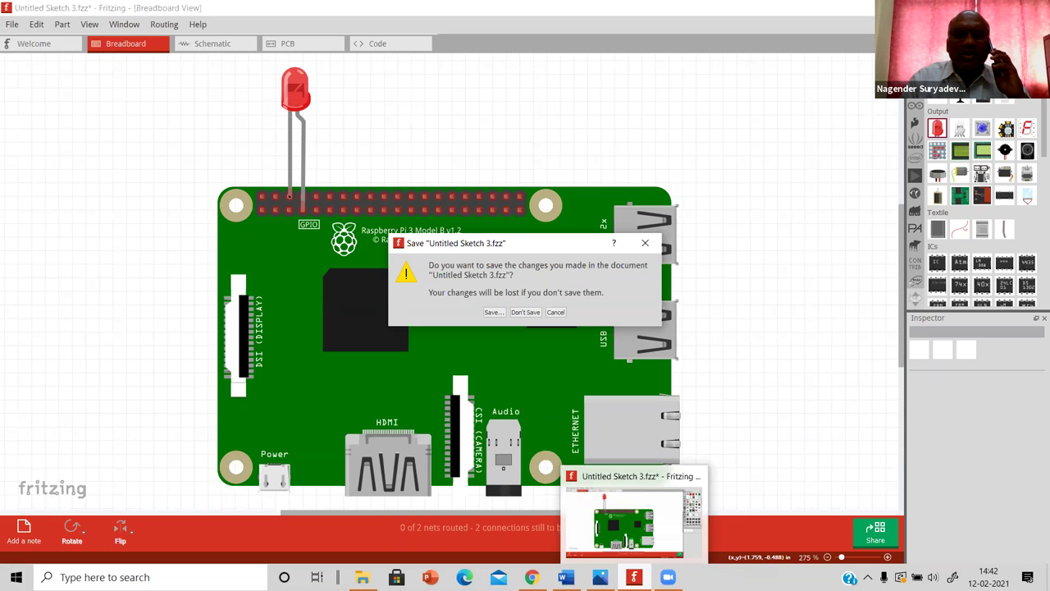
{"action": "left_click", "coordinate": [701, 476]}
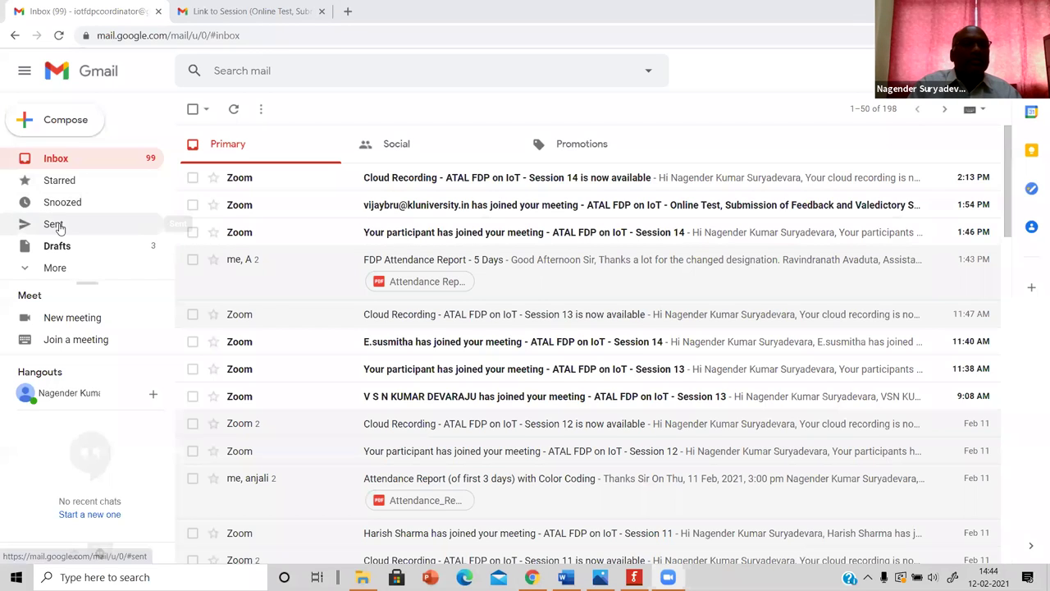
- Forward the sent message "Link for the quiz and Instructions" to the coordinator's own suggested university address
{"action": "left_click", "coordinate": [53, 224]}
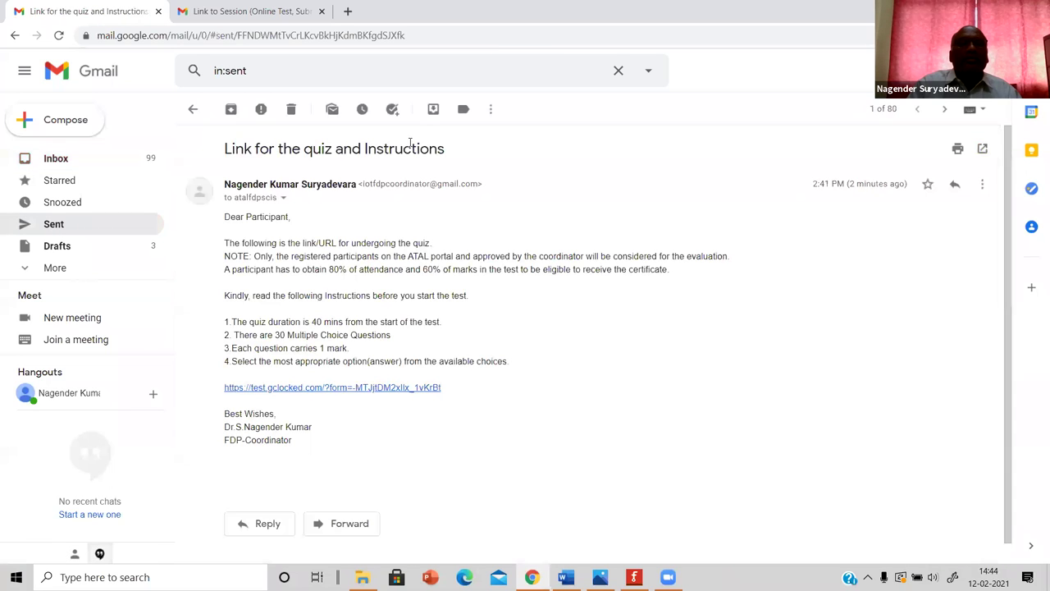
{"action": "left_click", "coordinate": [410, 143]}
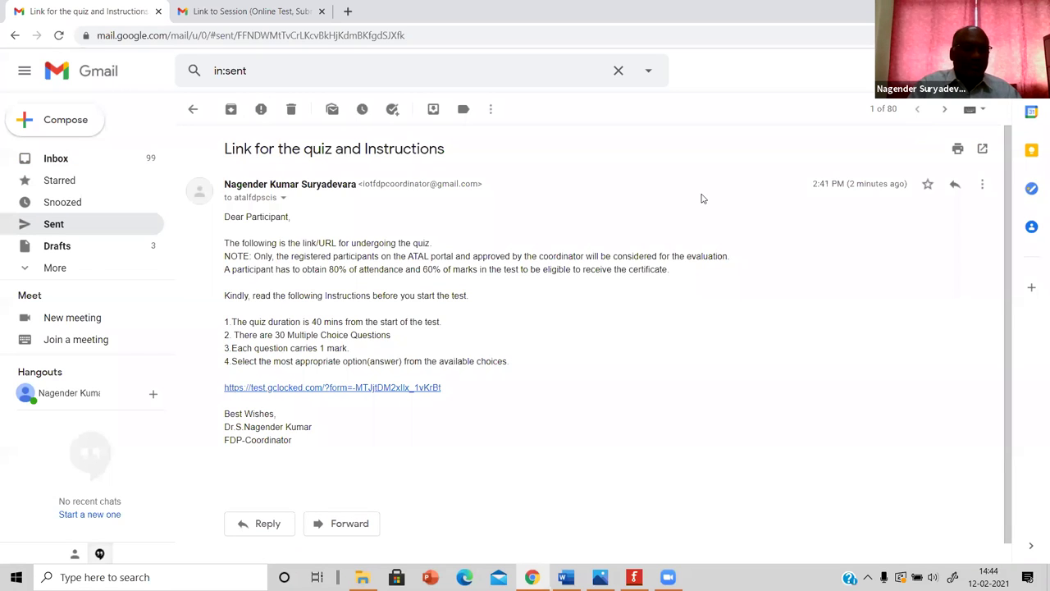
{"action": "left_click", "coordinate": [983, 185]}
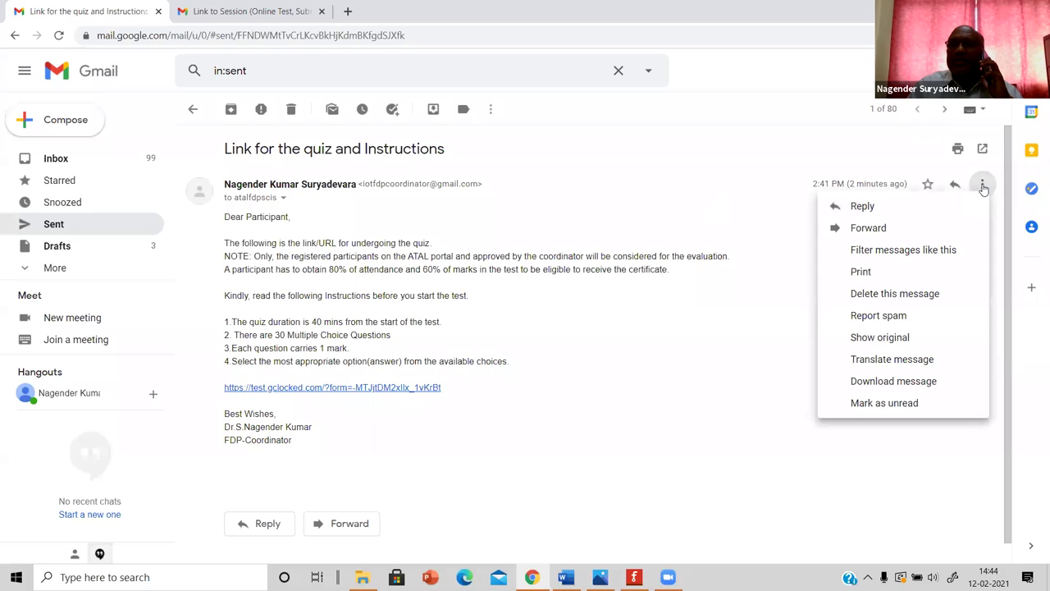
{"action": "left_click", "coordinate": [877, 228]}
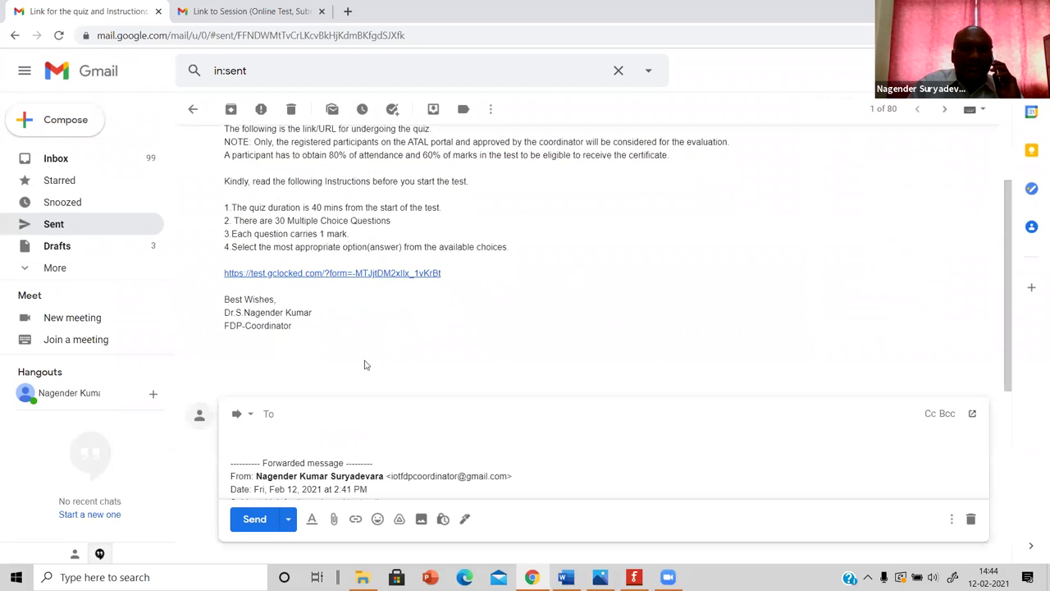
{"action": "type", "text": "nks"}
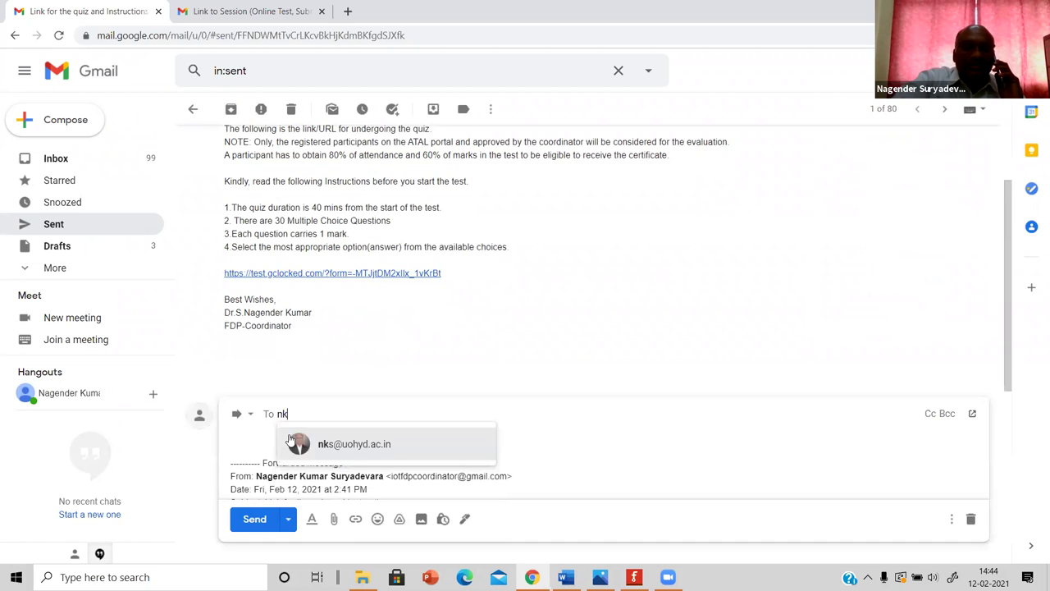
{"action": "left_click", "coordinate": [342, 447]}
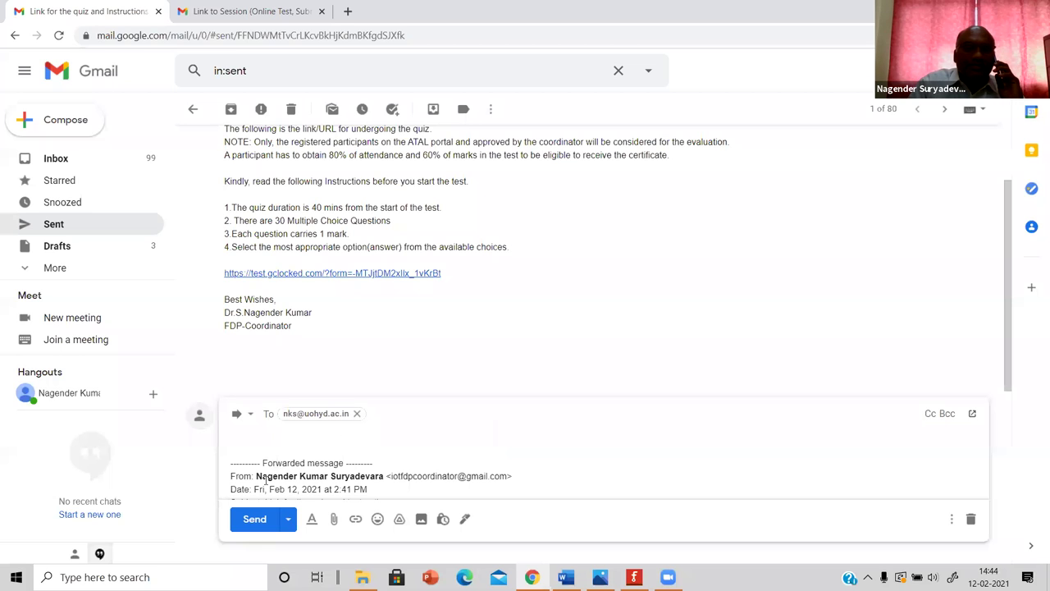
{"action": "key", "text": "ctrl+Return"}
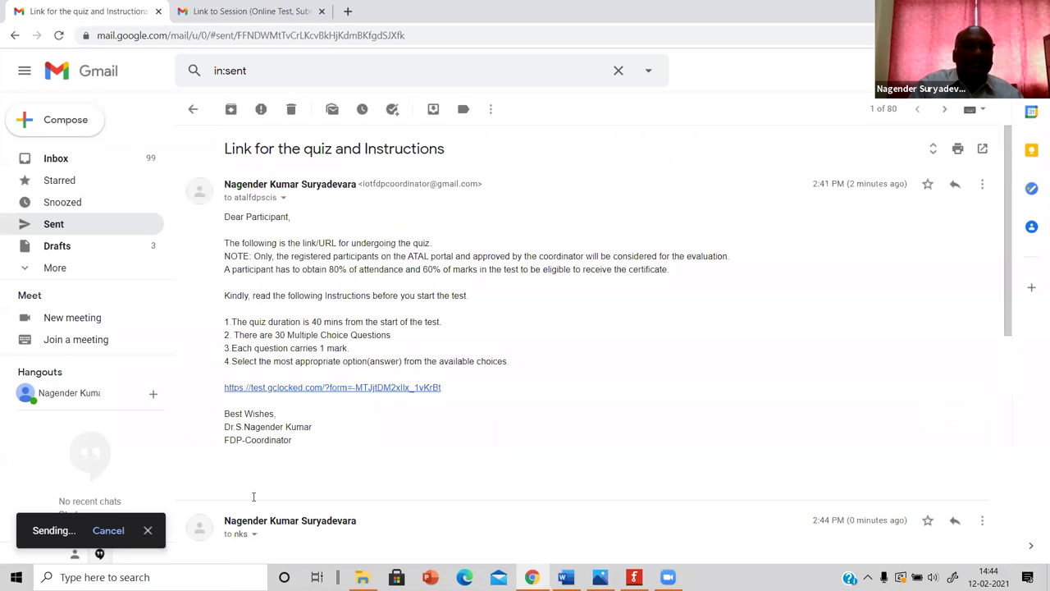
- Return to the coordinator account's inbox and check the university account's inbox for the quiz message
{"action": "left_click", "coordinate": [64, 162]}
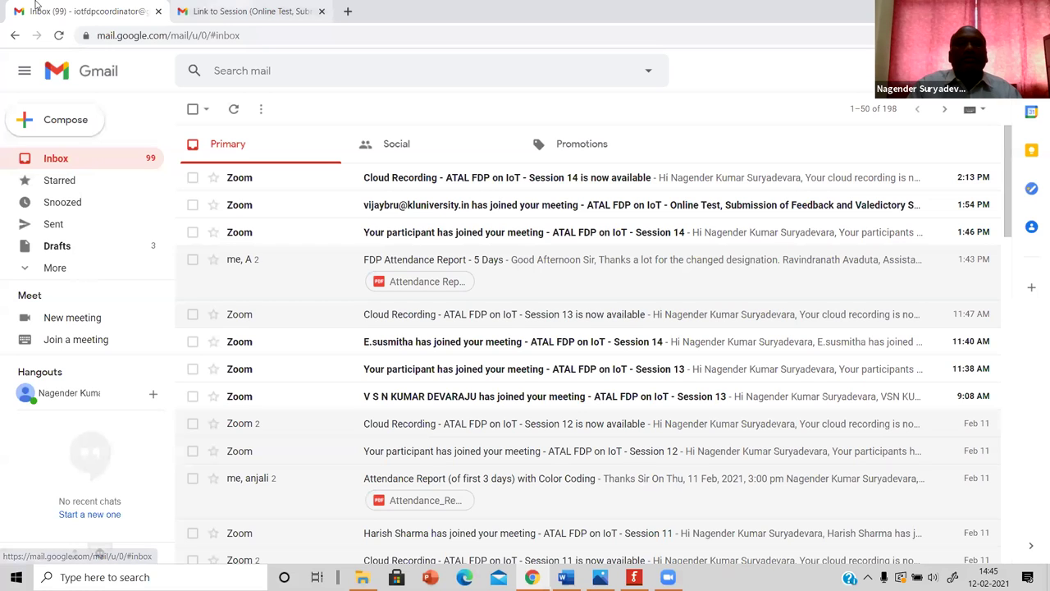
{"action": "left_click", "coordinate": [243, 11]}
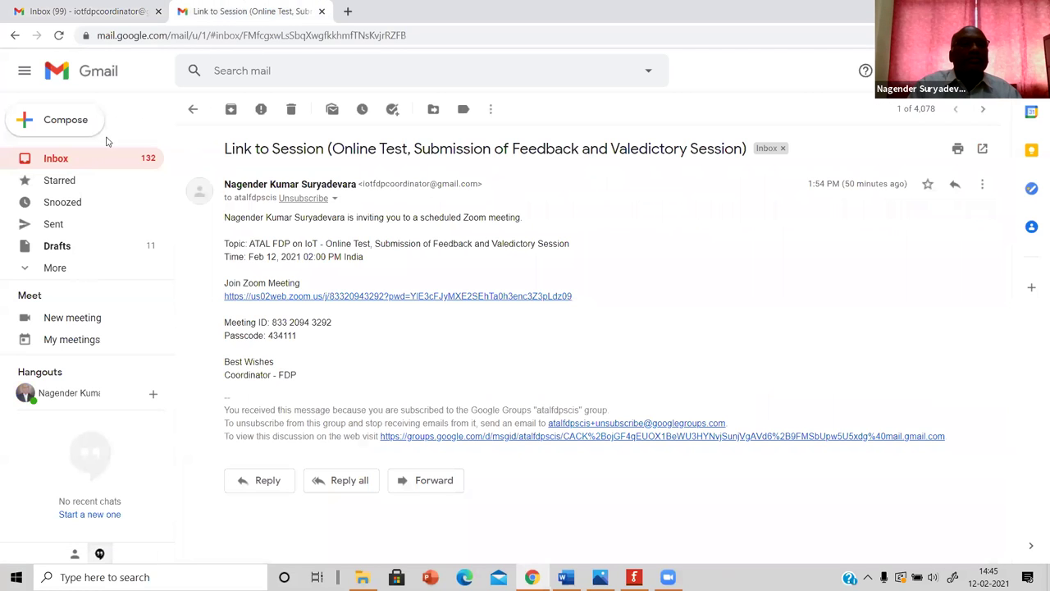
{"action": "left_click", "coordinate": [51, 165]}
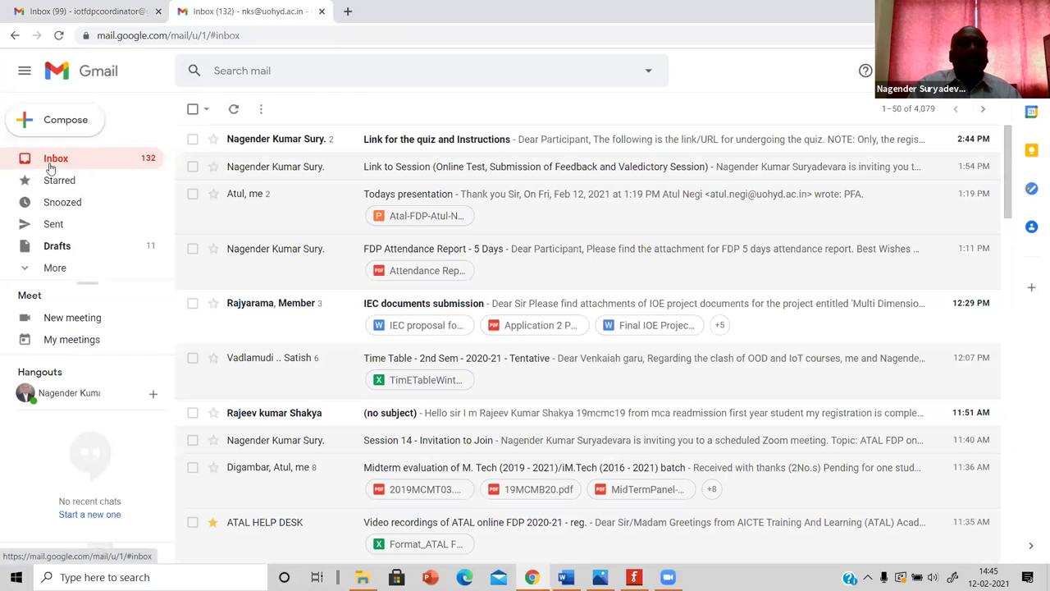
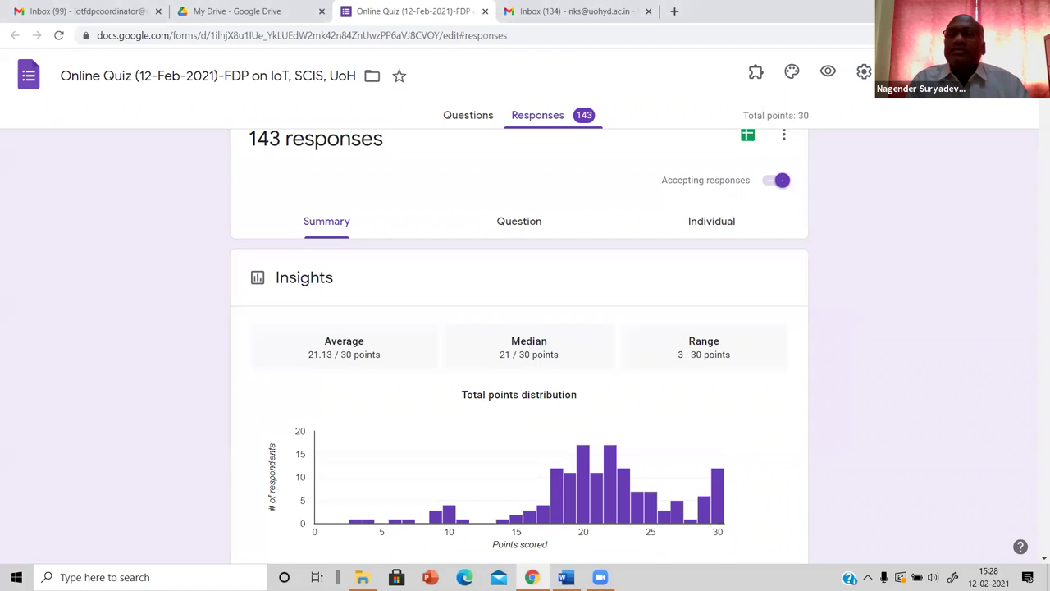
- Download the responses of the form "Online Quiz (12-Feb-2021)-FDP on IoT, SCIS, UoH" as a CSV file
{"action": "scroll", "coordinate": [518, 344], "scroll_direction": "up", "scroll_amount": 1}
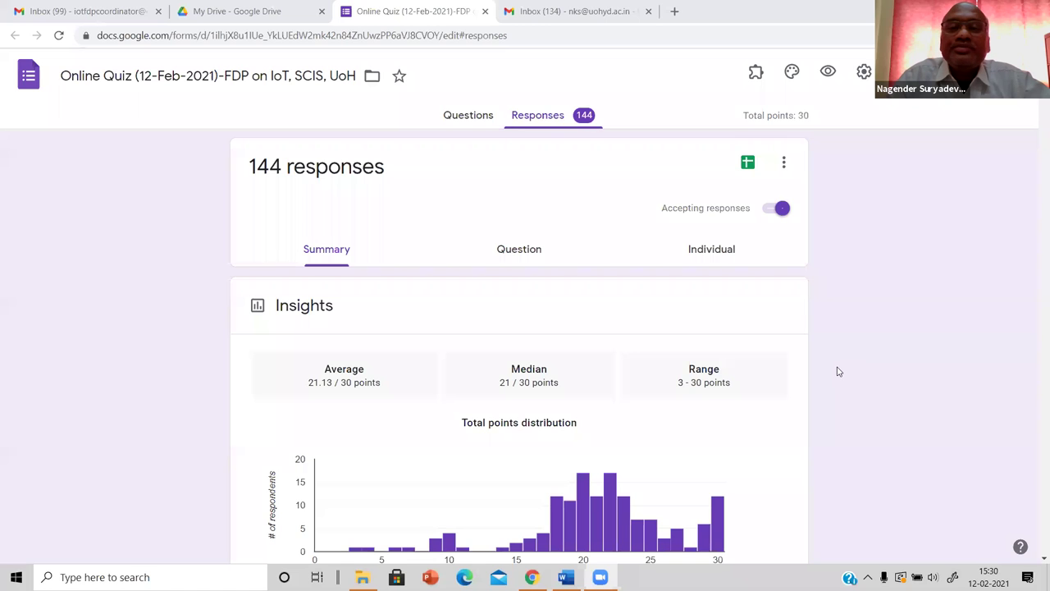
{"action": "left_click", "coordinate": [480, 119]}
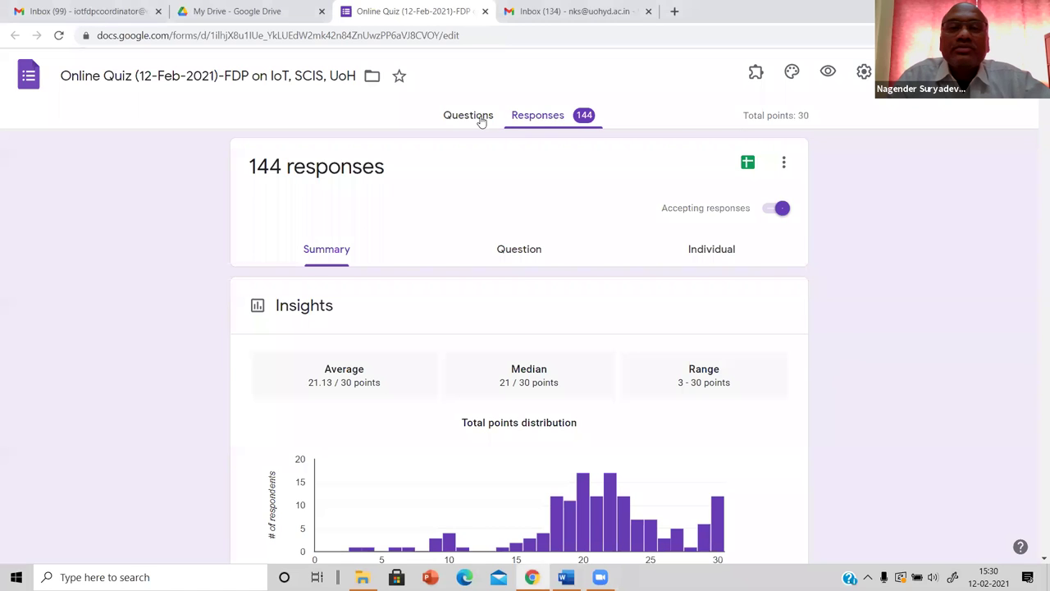
{"action": "left_click", "coordinate": [538, 118]}
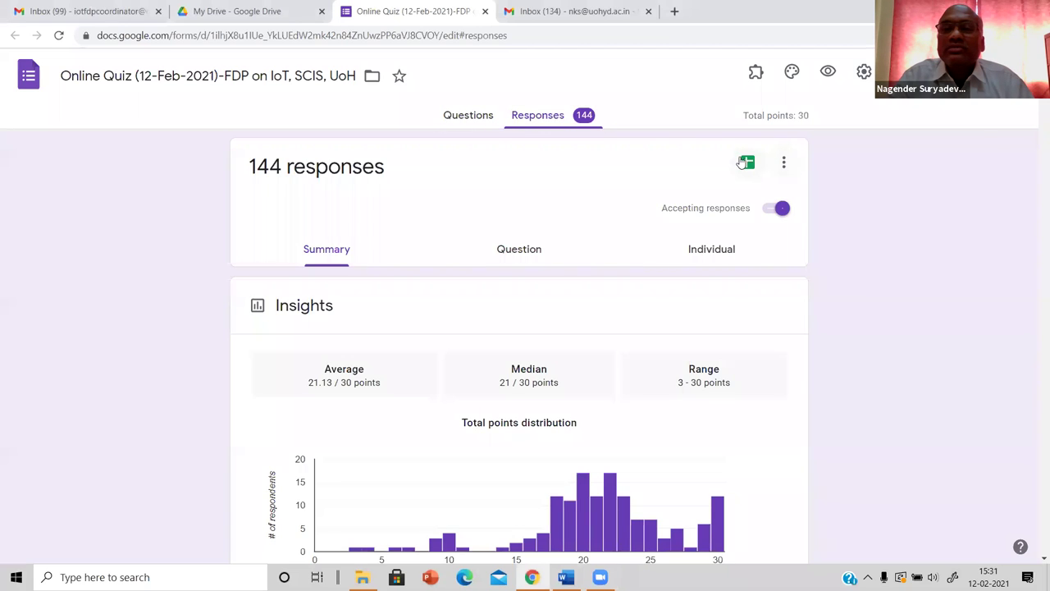
{"action": "left_click", "coordinate": [784, 165]}
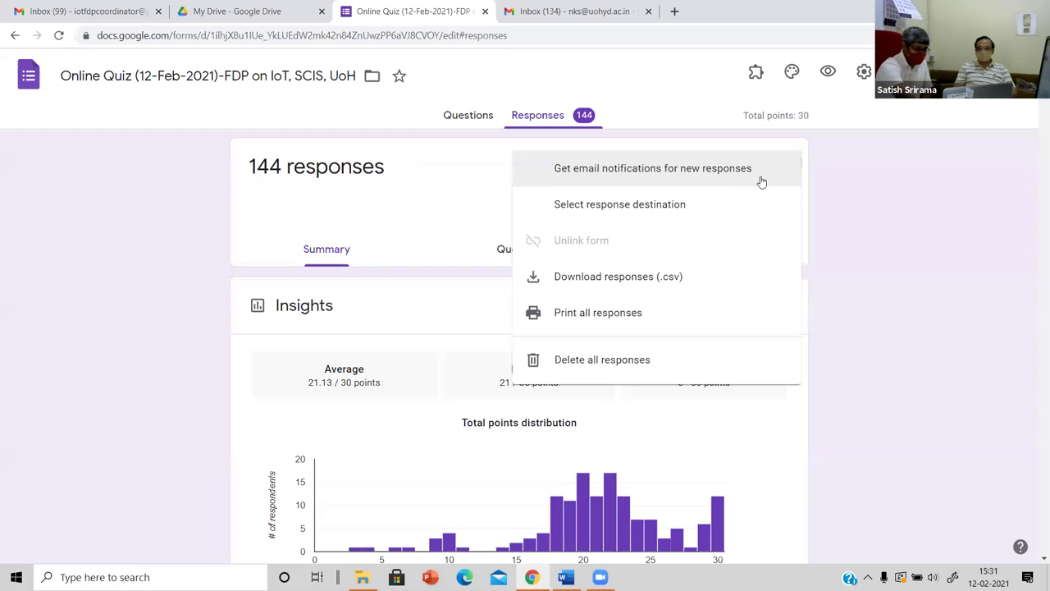
{"action": "left_click", "coordinate": [628, 287]}
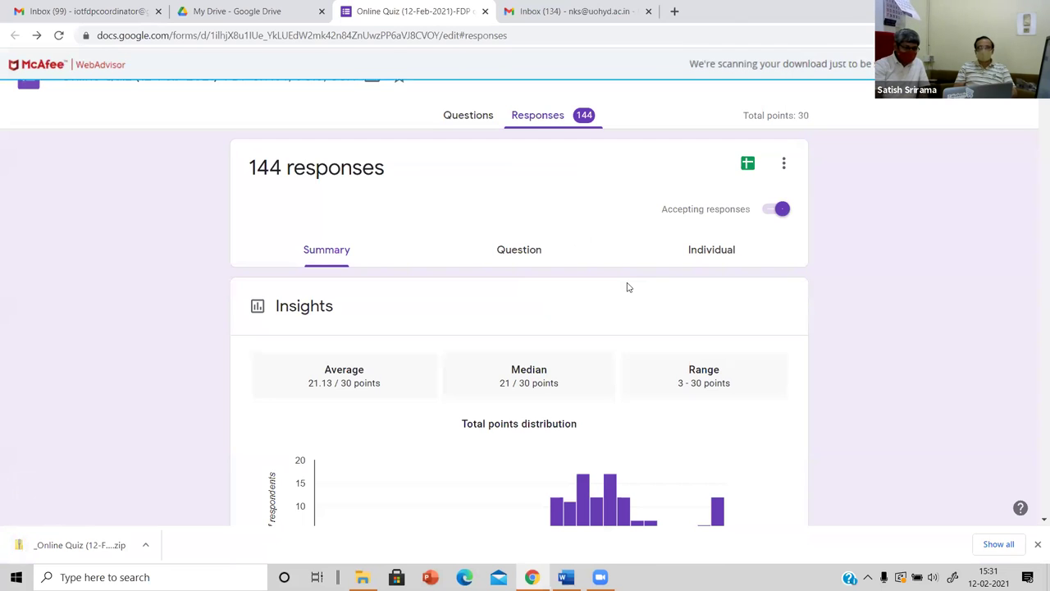
- Open the downloaded Online Quiz zip archive and open its response CSV file in Excel
{"action": "left_click", "coordinate": [79, 545]}
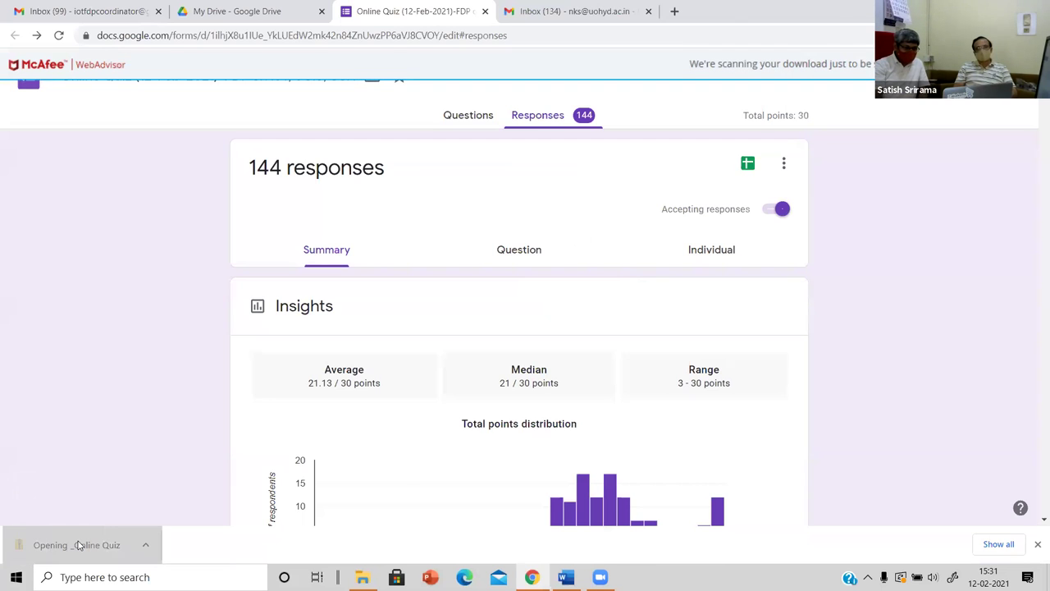
{"action": "left_click", "coordinate": [730, 174]}
{"action": "key", "text": "Return"}
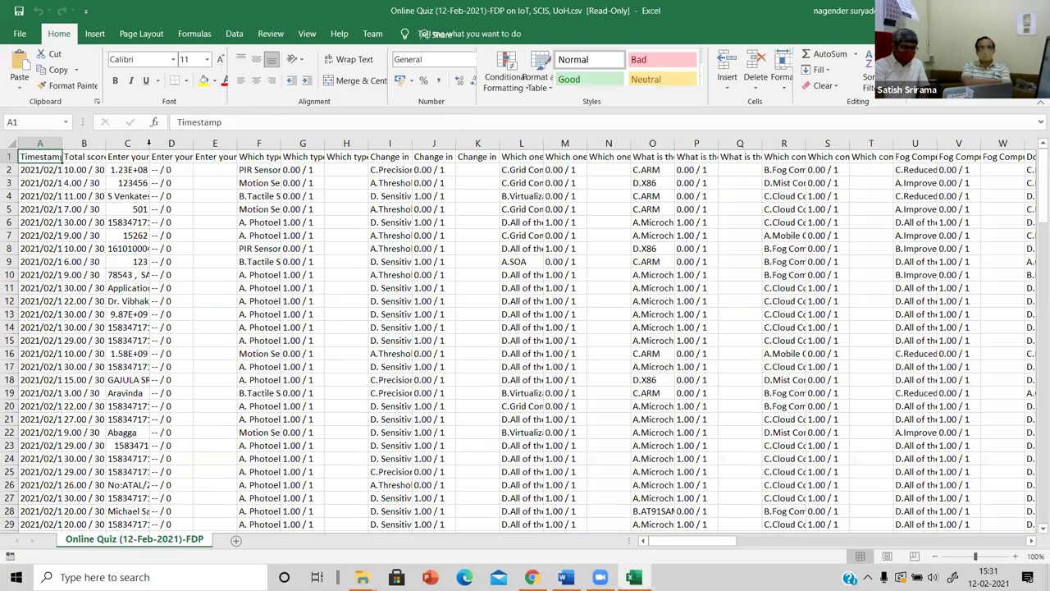
- Widen the Timestamp column and the column with application number, name and mobile number so their entries show in full
{"action": "double_click", "coordinate": [106, 144]}
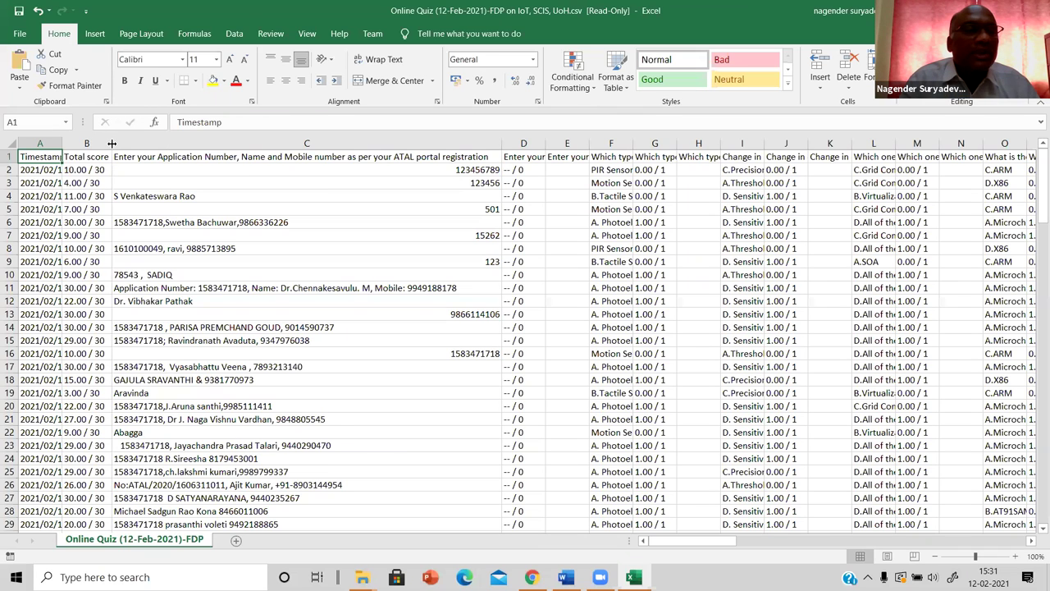
{"action": "left_click", "coordinate": [63, 143]}
{"action": "left_click_drag", "start_coordinate": [61, 143], "coordinate": [162, 170]}
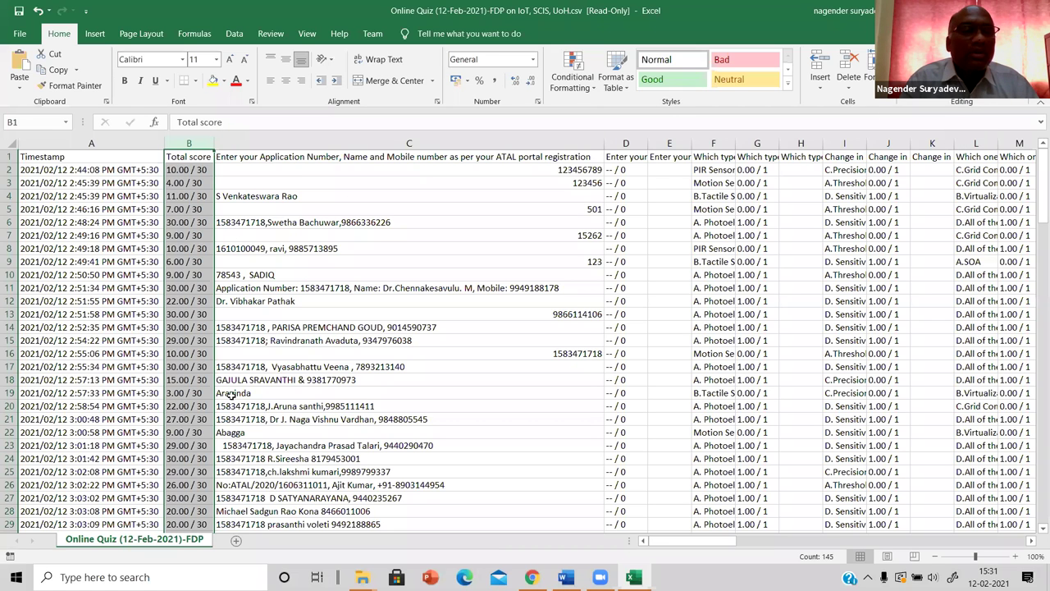
- Review the total scores in column B down to the last response row, 145
{"action": "key", "text": "Down"}
{"action": "key", "text": "Down"}
{"action": "key", "text": "Down"}
{"action": "key", "text": "Down"}
{"action": "key", "text": "Down"}
{"action": "key", "text": "Down"}
{"action": "key", "text": "Down"}
{"action": "key", "text": "Down"}
{"action": "key", "text": "Down"}
{"action": "key", "text": "Down"}
{"action": "key", "text": "Down"}
{"action": "key", "text": "Down"}
{"action": "key", "text": "Down"}
{"action": "key", "text": "Down"}
{"action": "key", "text": "Down"}
{"action": "key", "text": "Down"}
{"action": "key", "text": "Down"}
{"action": "key", "text": "Down"}
{"action": "key", "text": "Down"}
{"action": "key", "text": "Down"}
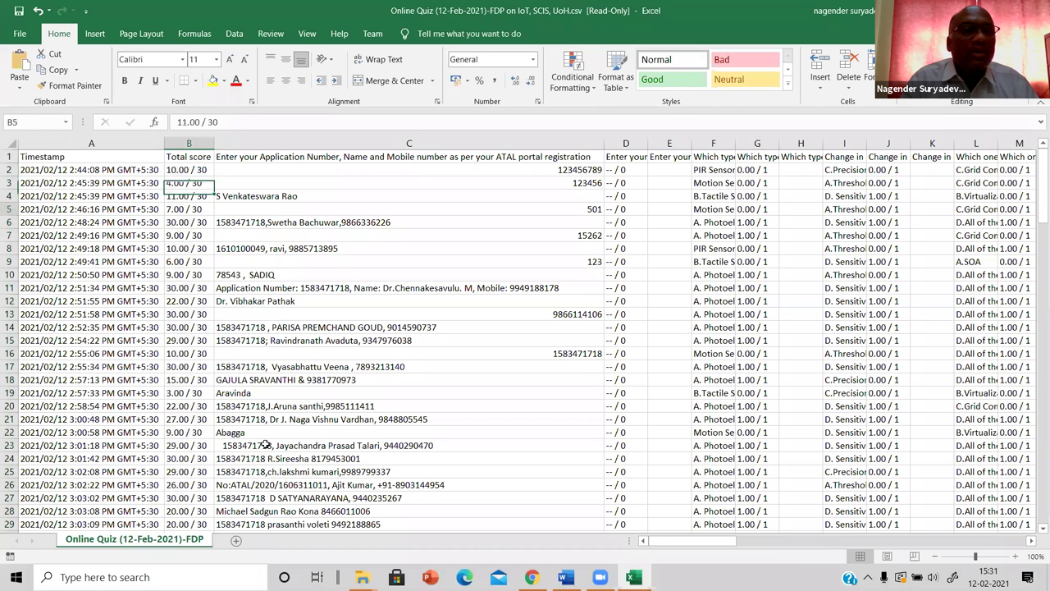
{"action": "key", "text": "Down"}
{"action": "key", "text": "Down"}
{"action": "key", "text": "Down"}
{"action": "key", "text": "Down"}
{"action": "key", "text": "Down"}
{"action": "key", "text": "Down"}
{"action": "key", "text": "Down"}
{"action": "key", "text": "Down"}
{"action": "key", "text": "Down"}
{"action": "key", "text": "Down"}
{"action": "key", "text": "Down"}
{"action": "key", "text": "Down"}
{"action": "key", "text": "Down"}
{"action": "key", "text": "Down"}
{"action": "key", "text": "Down"}
{"action": "key", "text": "Down"}
{"action": "key", "text": "Down"}
{"action": "key", "text": "Down"}
{"action": "key", "text": "Down"}
{"action": "key", "text": "Down"}
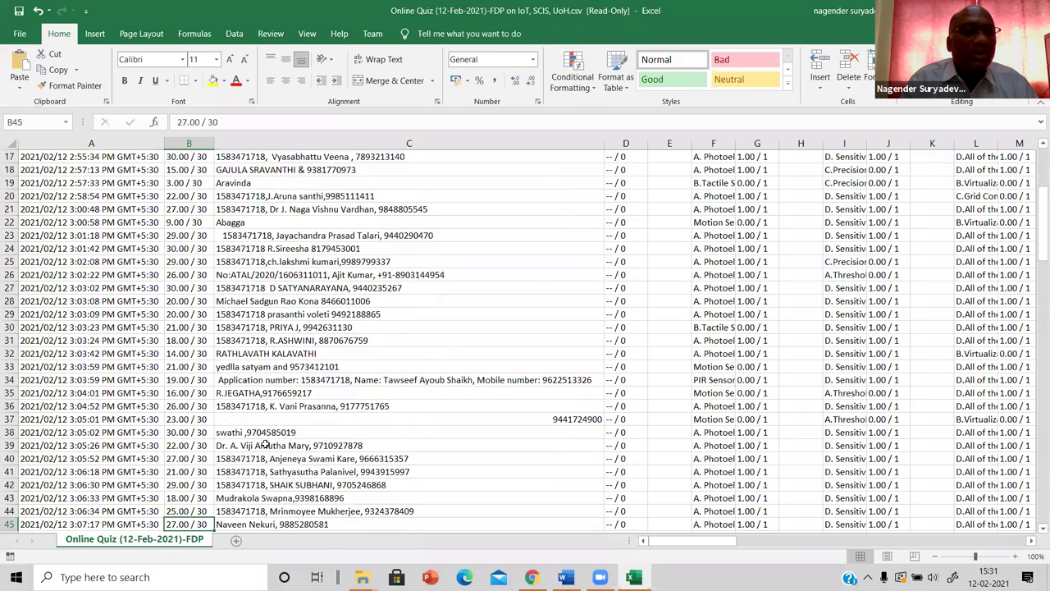
{"action": "key", "text": "Down"}
{"action": "key", "text": "Down"}
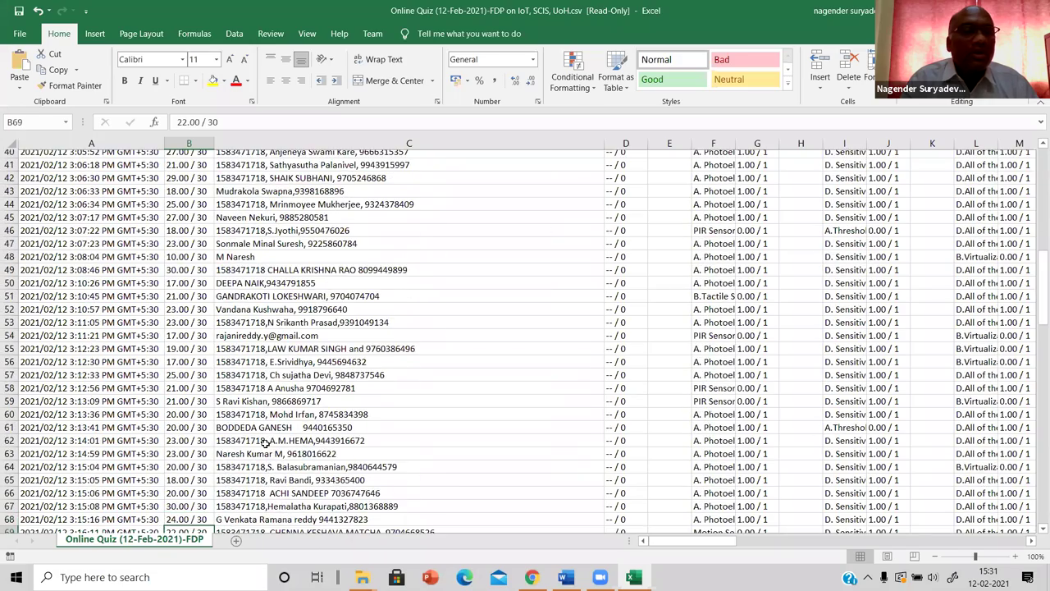
{"action": "key", "text": "Down"}
{"action": "key", "text": "Down"}
{"action": "key", "text": "Down"}
{"action": "key", "text": "Down"}
{"action": "key", "text": "Down"}
{"action": "key", "text": "Down"}
{"action": "key", "text": "Down"}
{"action": "key", "text": "Down"}
{"action": "key", "text": "Down"}
{"action": "key", "text": "Down"}
{"action": "key", "text": "Down"}
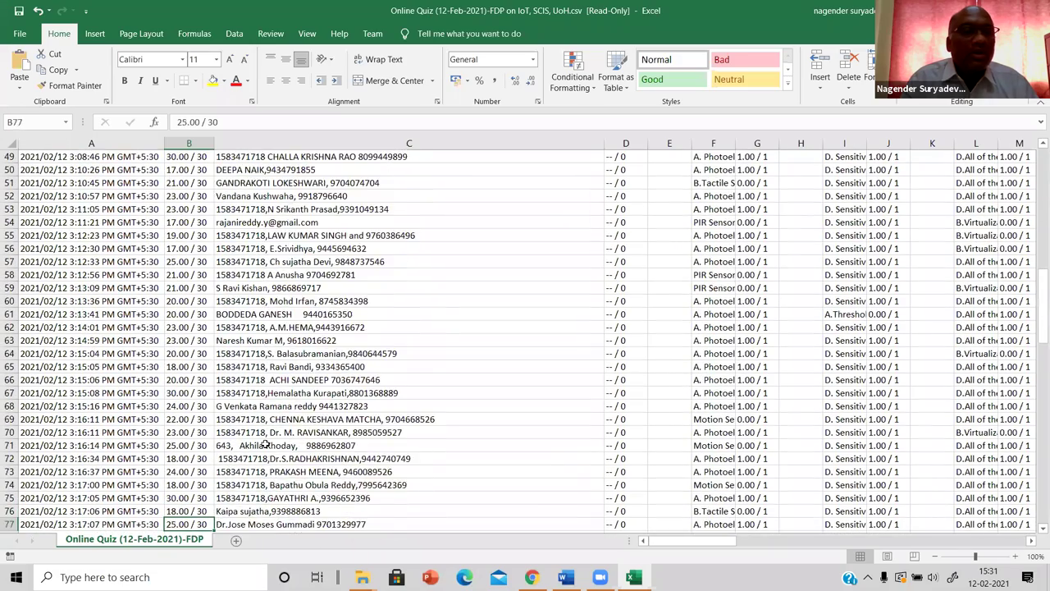
{"action": "key", "text": "Down"}
{"action": "key", "text": "Down"}
{"action": "key", "text": "Down"}
{"action": "key", "text": "Down"}
{"action": "key", "text": "Down"}
{"action": "key", "text": "Down"}
{"action": "key", "text": "Down"}
{"action": "key", "text": "Down"}
{"action": "key", "text": "Down"}
{"action": "key", "text": "Down"}
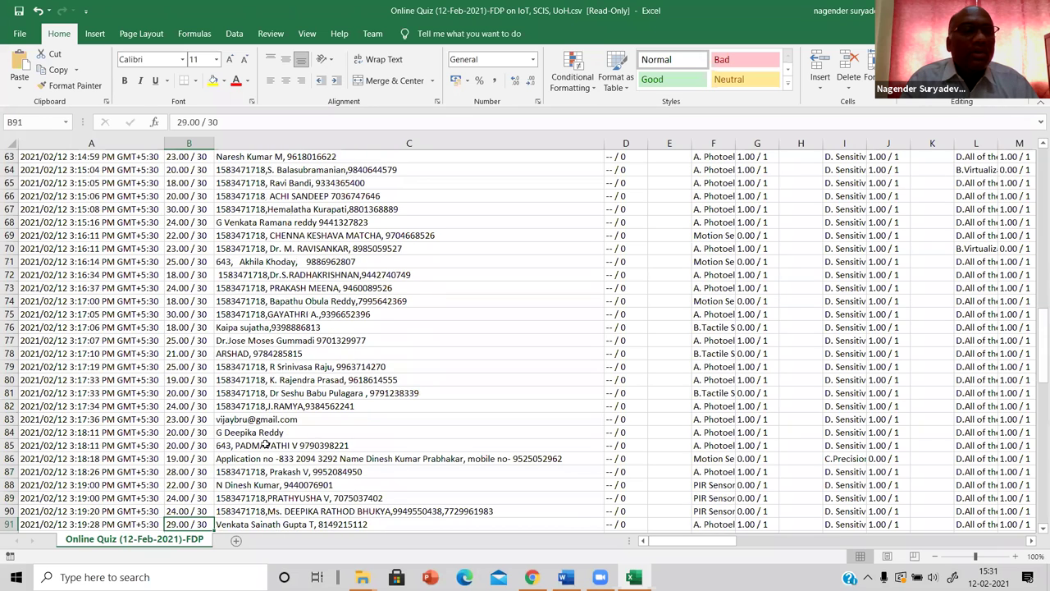
{"action": "key", "text": "Page_Down"}
{"action": "key", "text": "Page_Down"}
{"action": "key", "text": "Up"}
{"action": "key", "text": "Up"}
{"action": "key", "text": "Up"}
{"action": "key", "text": "Up"}
{"action": "key", "text": "Up"}
{"action": "key", "text": "Up"}
{"action": "key", "text": "Up"}
{"action": "key", "text": "Up"}
{"action": "key", "text": "Up"}
{"action": "key", "text": "Up"}
{"action": "key", "text": "Up"}
{"action": "key", "text": "Up"}
{"action": "key", "text": "Up"}
{"action": "key", "text": "Up"}
{"action": "key", "text": "Up"}
{"action": "key", "text": "Down"}
{"action": "key", "text": "Down"}
{"action": "key", "text": "Down"}
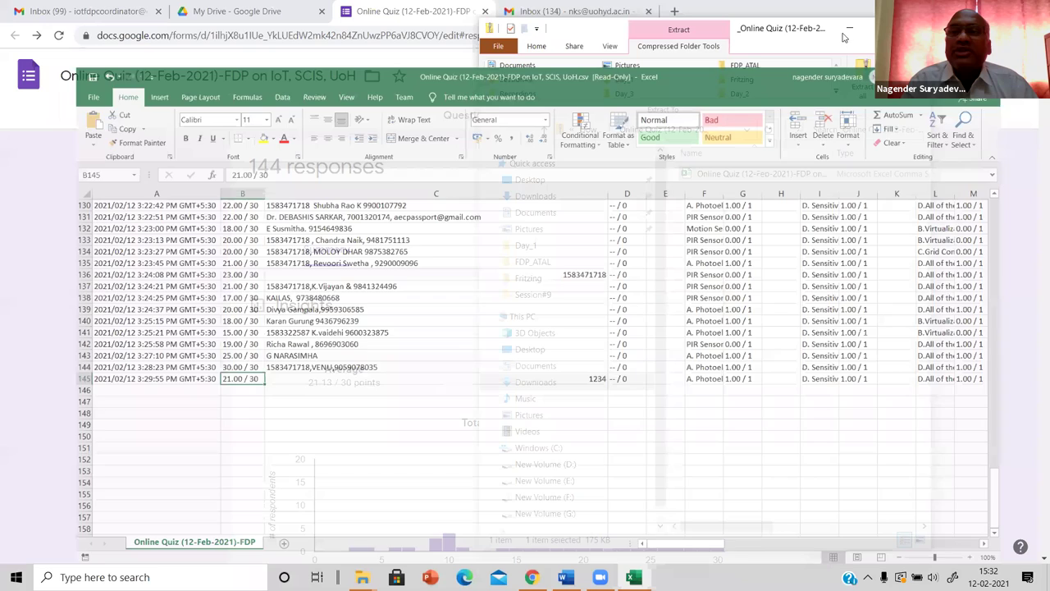
- Minimize the Excel response sheet and the zip folder window, and examine the total points distribution in the form's response summary
{"action": "left_click", "coordinate": [956, 11]}
{"action": "left_click", "coordinate": [850, 29]}
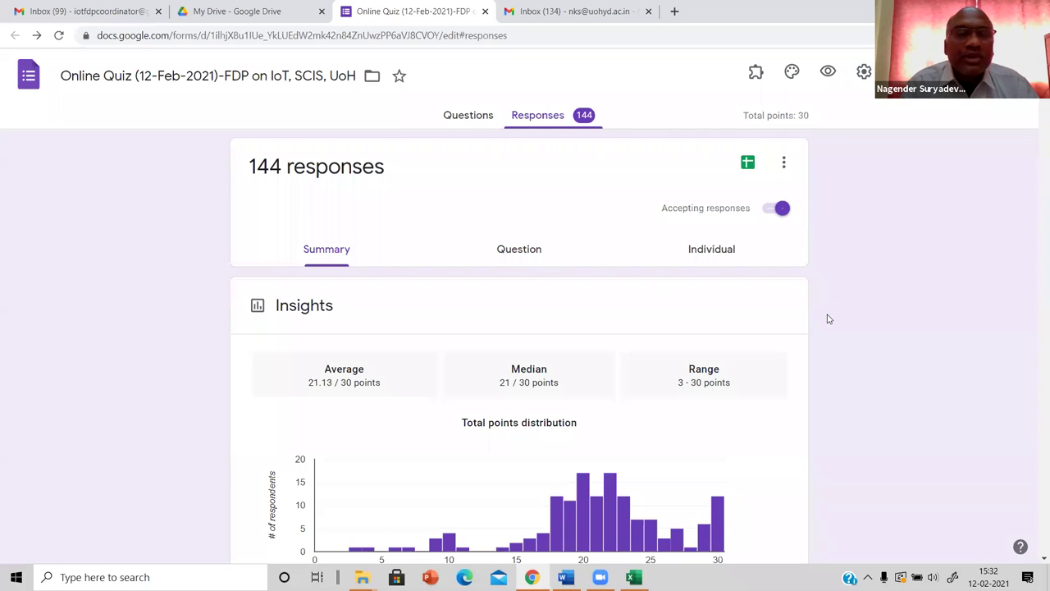
{"action": "key", "text": "Return"}
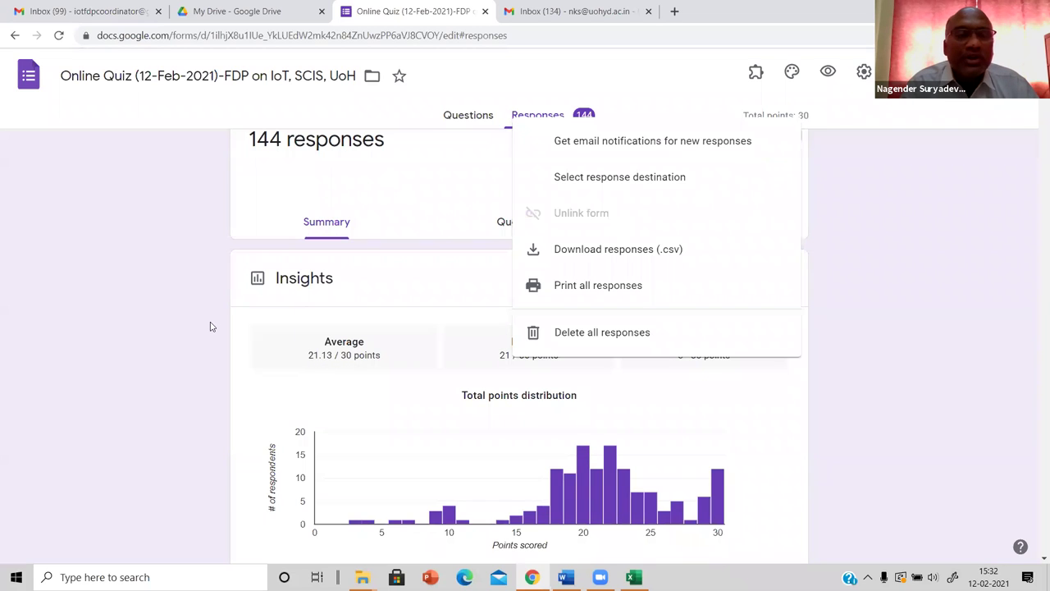
{"action": "left_click", "coordinate": [821, 383]}
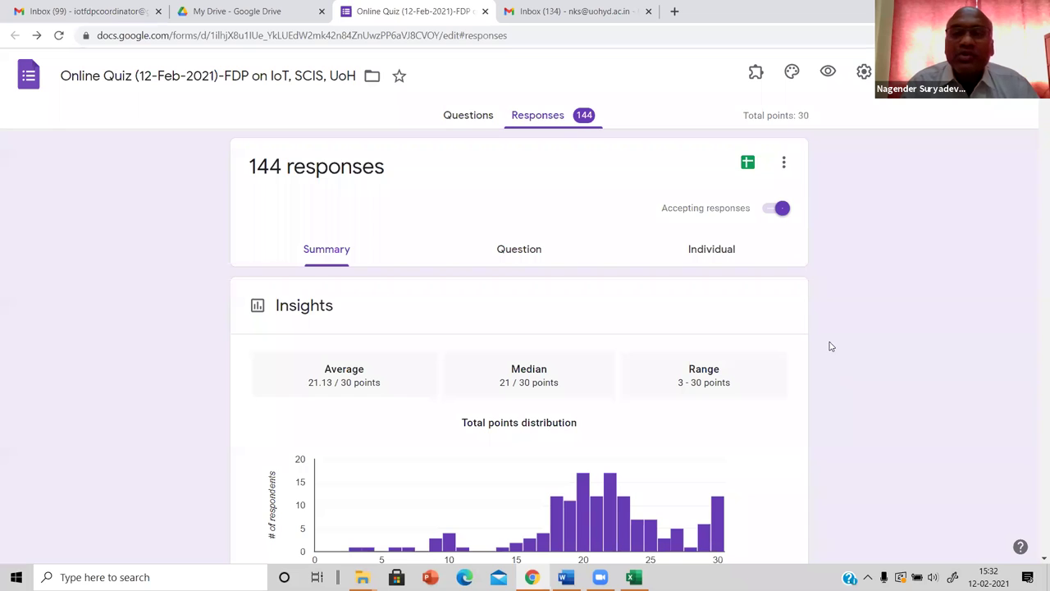
{"action": "scroll", "coordinate": [828, 345], "scroll_direction": "down", "scroll_amount": 1}
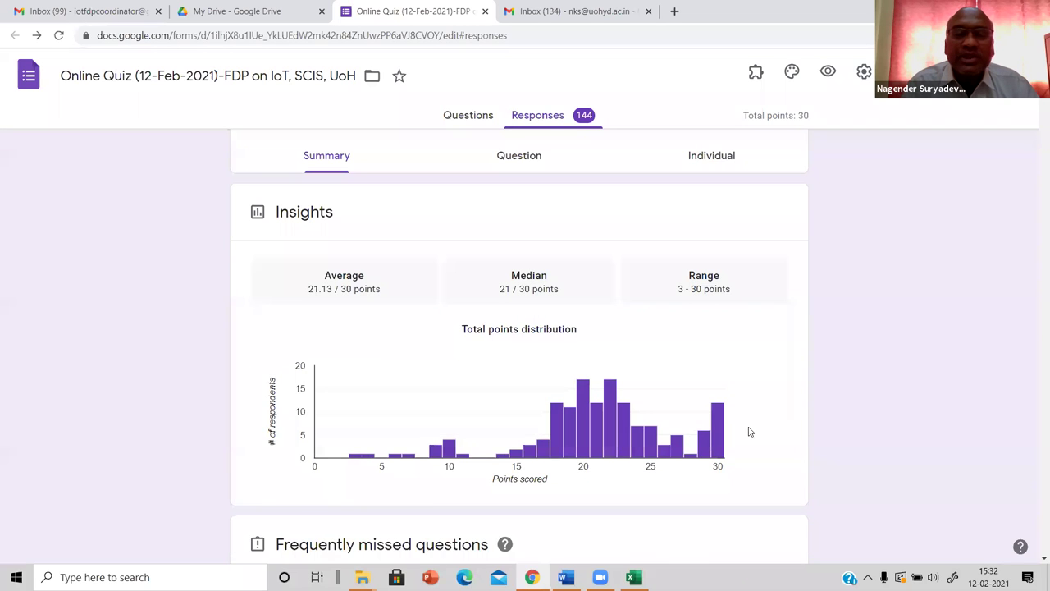
{"action": "scroll", "coordinate": [563, 401], "scroll_direction": "down", "scroll_amount": 1}
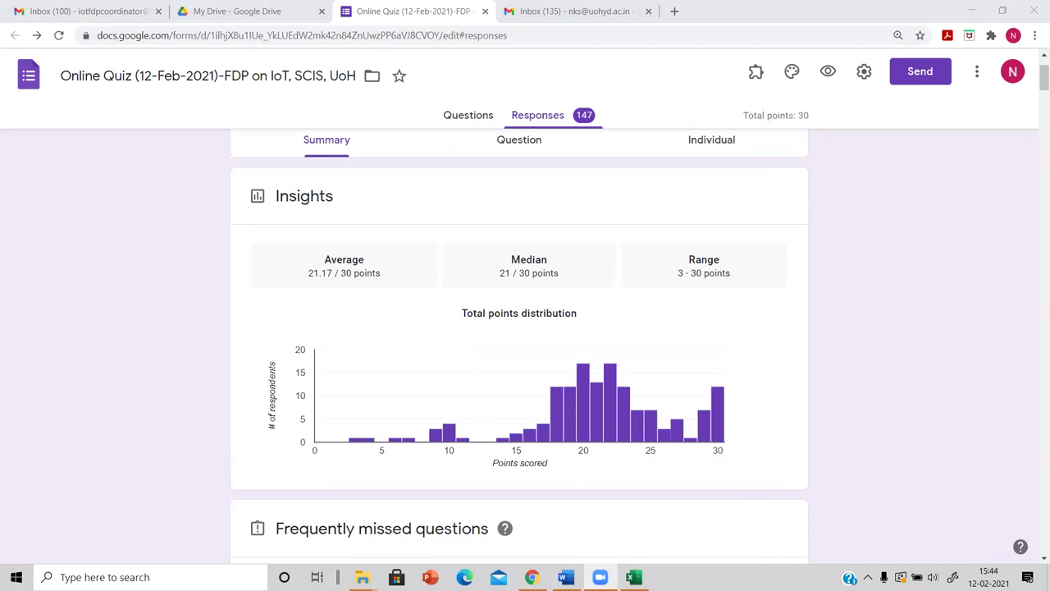
- Switch to the Word document screenprint _exam.docx, select all its content, and minimize Word and Chrome to reveal the desktop
{"action": "key", "text": "alt+Tab"}
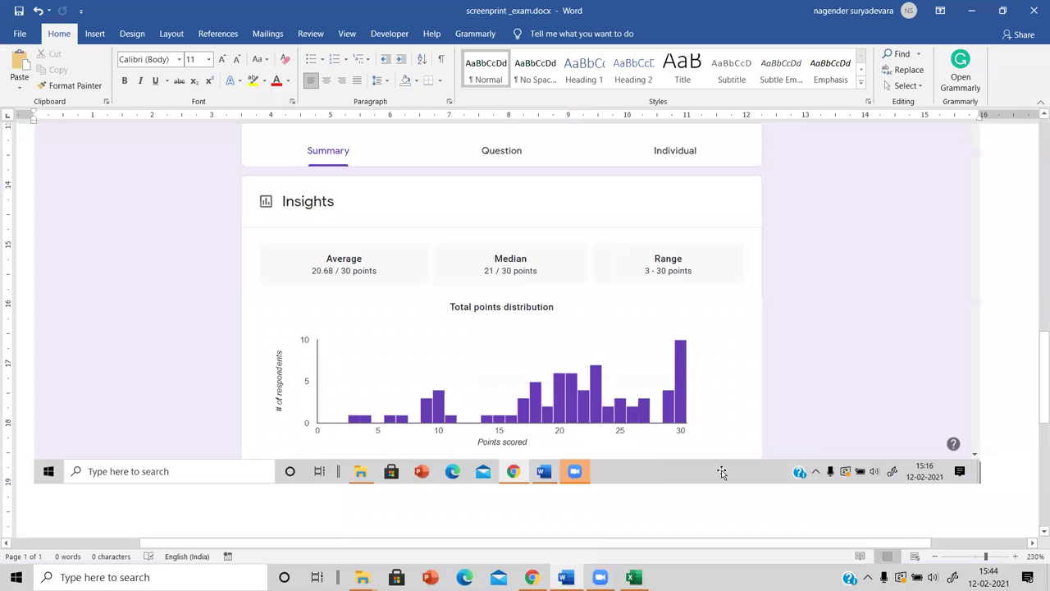
{"action": "key", "text": "ctrl+a"}
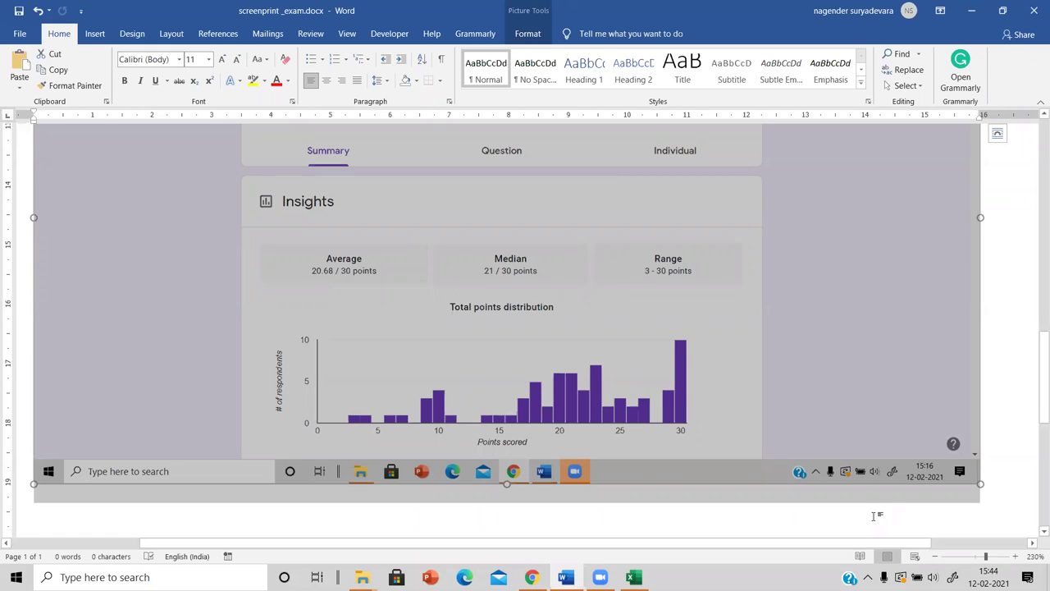
{"action": "left_click", "coordinate": [973, 14]}
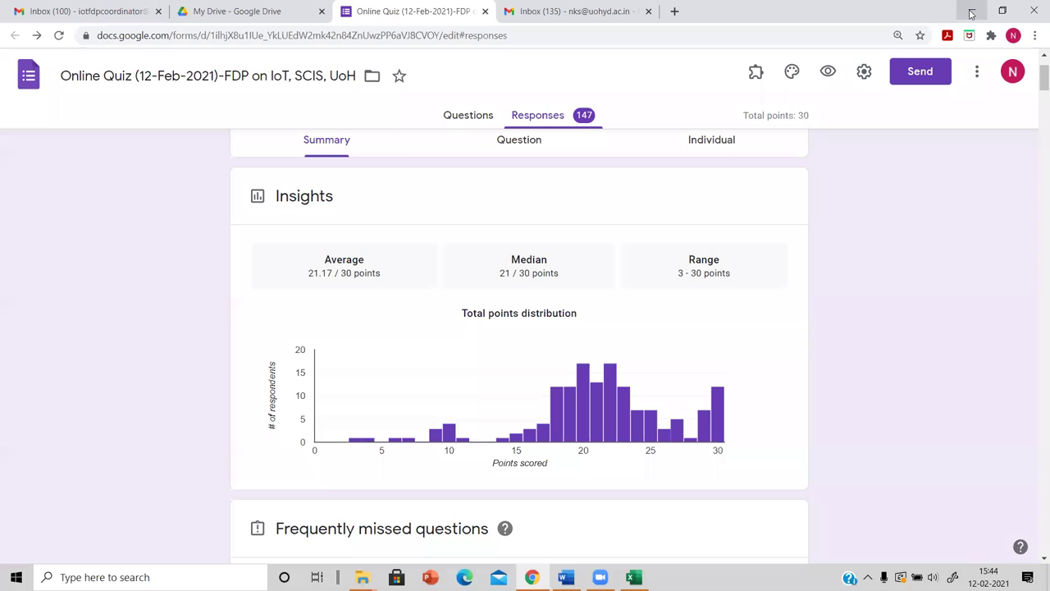
{"action": "left_click", "coordinate": [970, 14]}
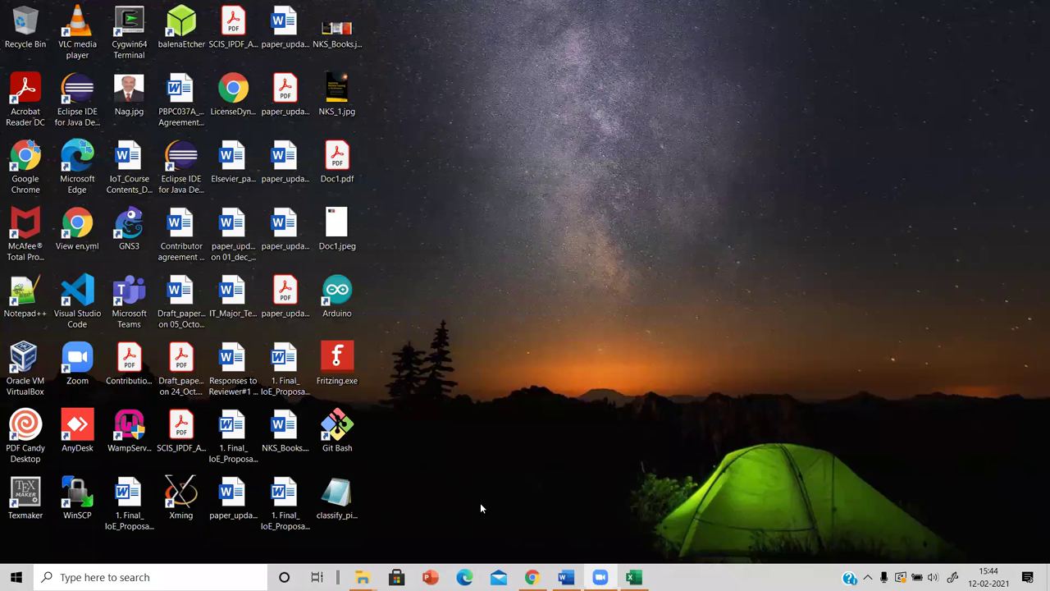
- Paste the captured screenshot of the response summary below the existing one in screenprint _exam.docx, and show the desktop
{"action": "left_click", "coordinate": [565, 576]}
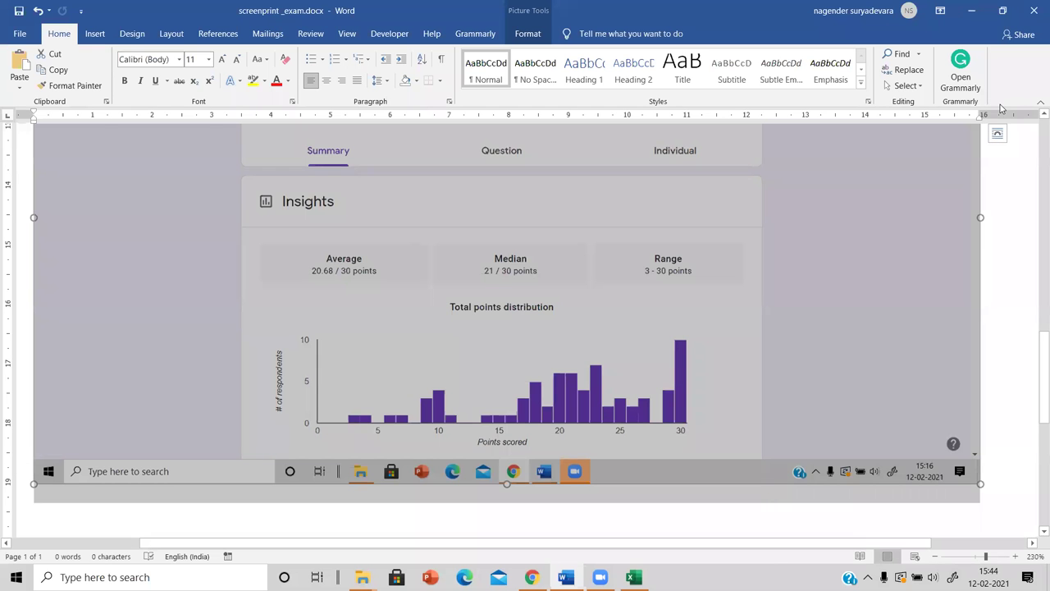
{"action": "left_click", "coordinate": [995, 438]}
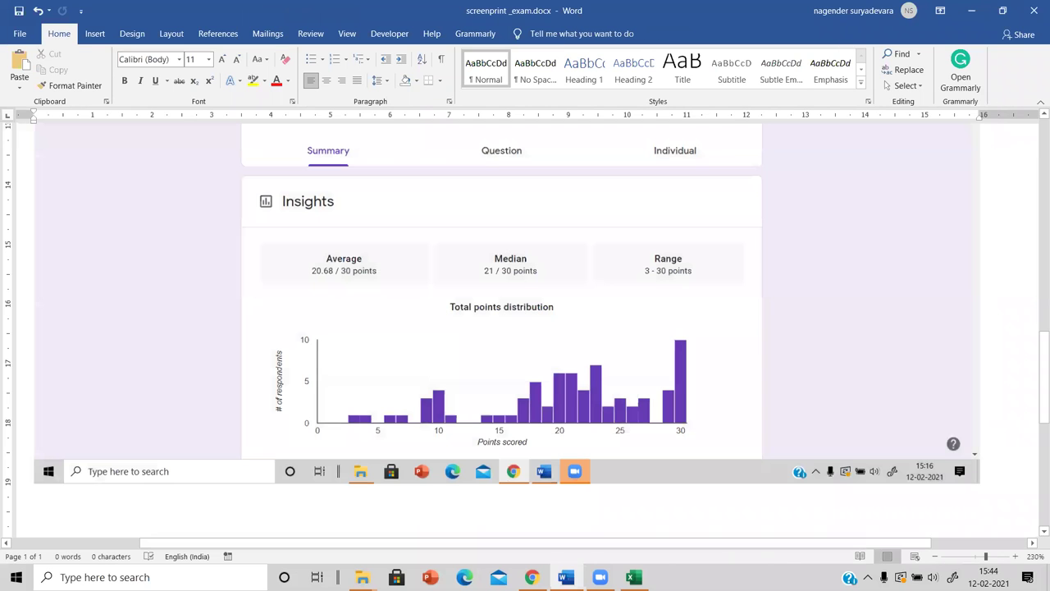
{"action": "key", "text": "ctrl+z"}
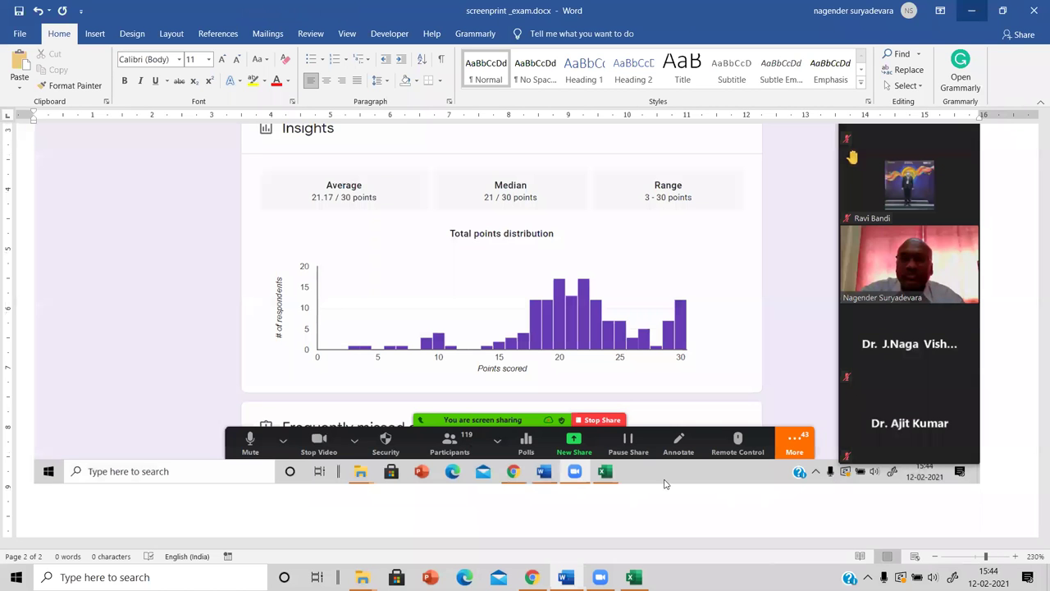
{"action": "key", "text": "super+d"}
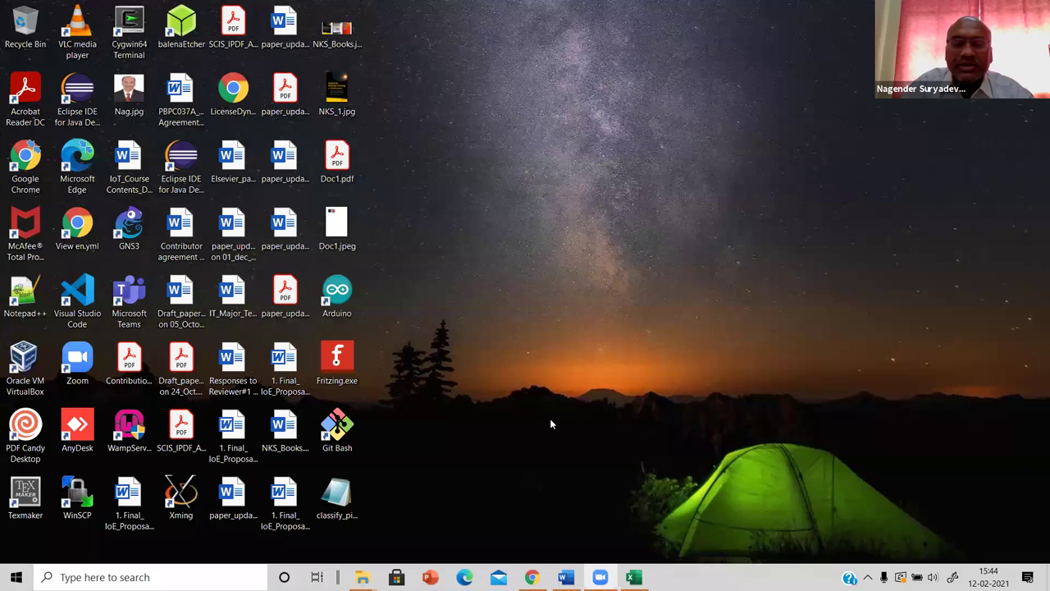
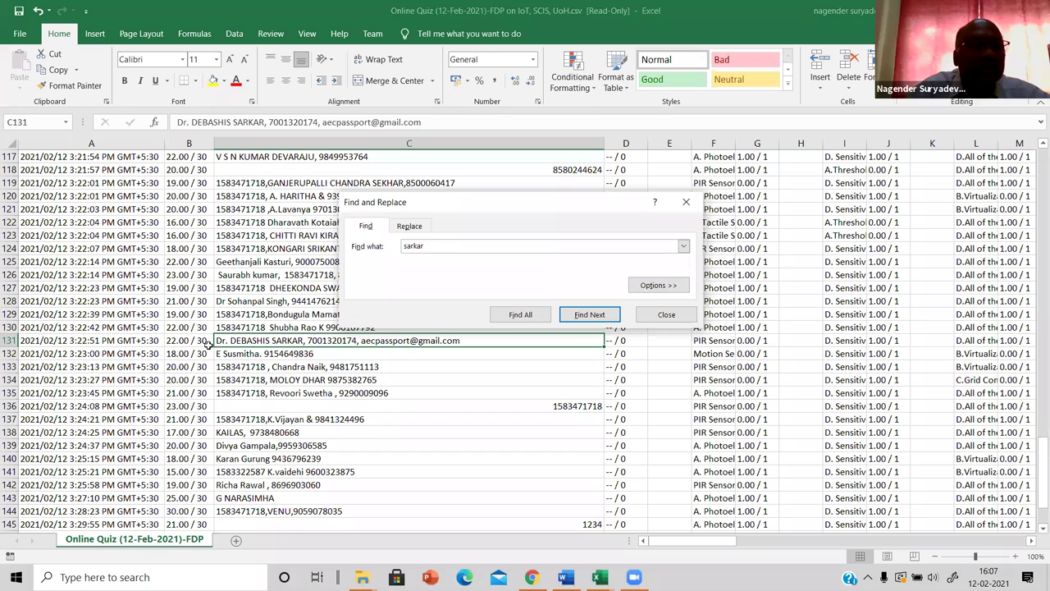
- Search the quiz response sheet for a participant's first name, check the total score in B62, and close the search
{"action": "left_click", "coordinate": [666, 314]}
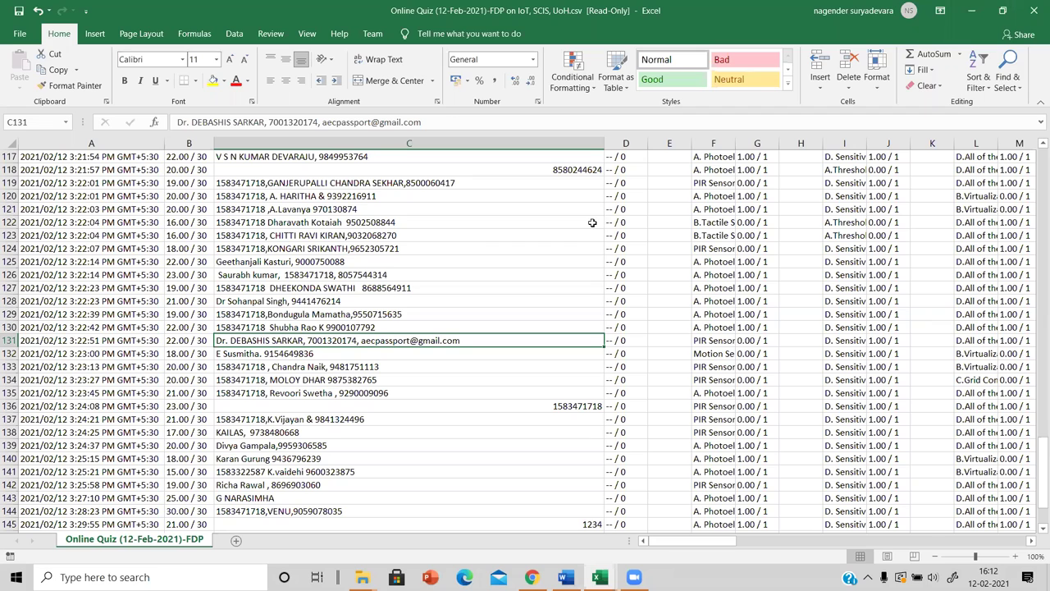
{"action": "left_click", "coordinate": [475, 238]}
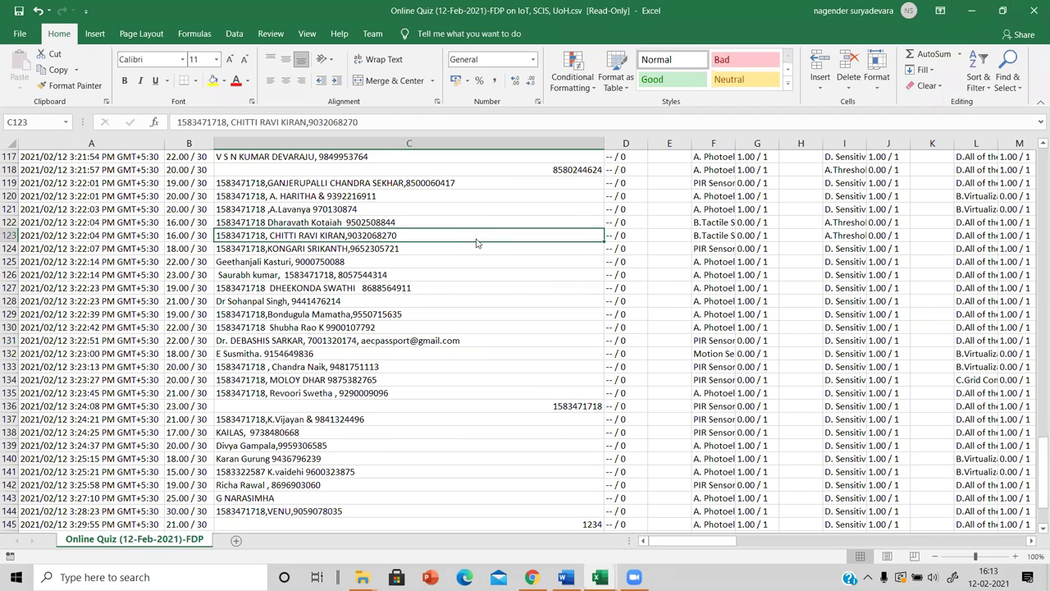
{"action": "key", "text": "ctrl+f"}
{"action": "type", "text": "hema"}
{"action": "key", "text": "Return"}
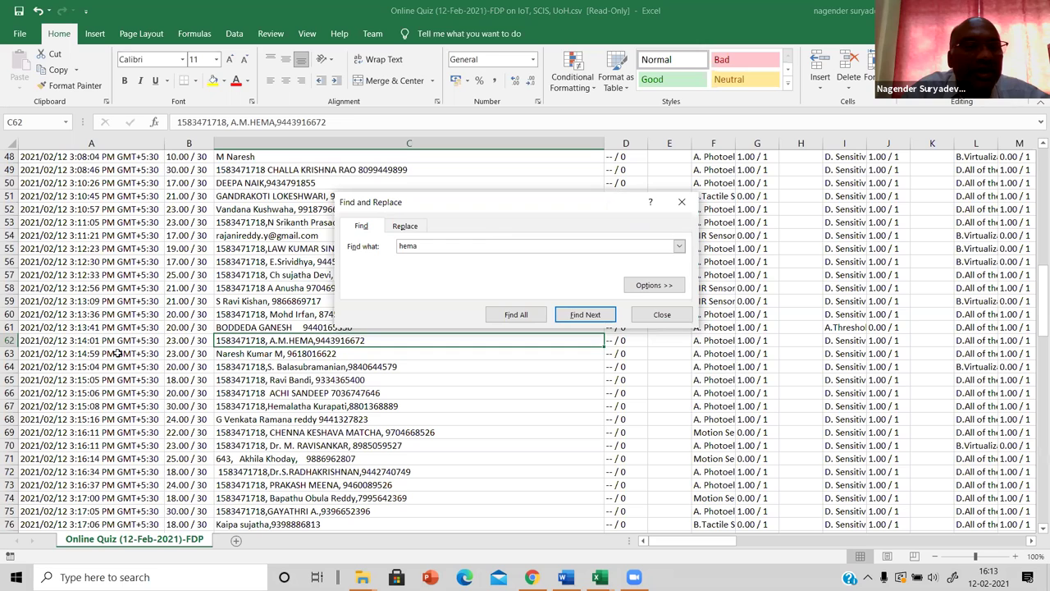
{"action": "left_click", "coordinate": [178, 339]}
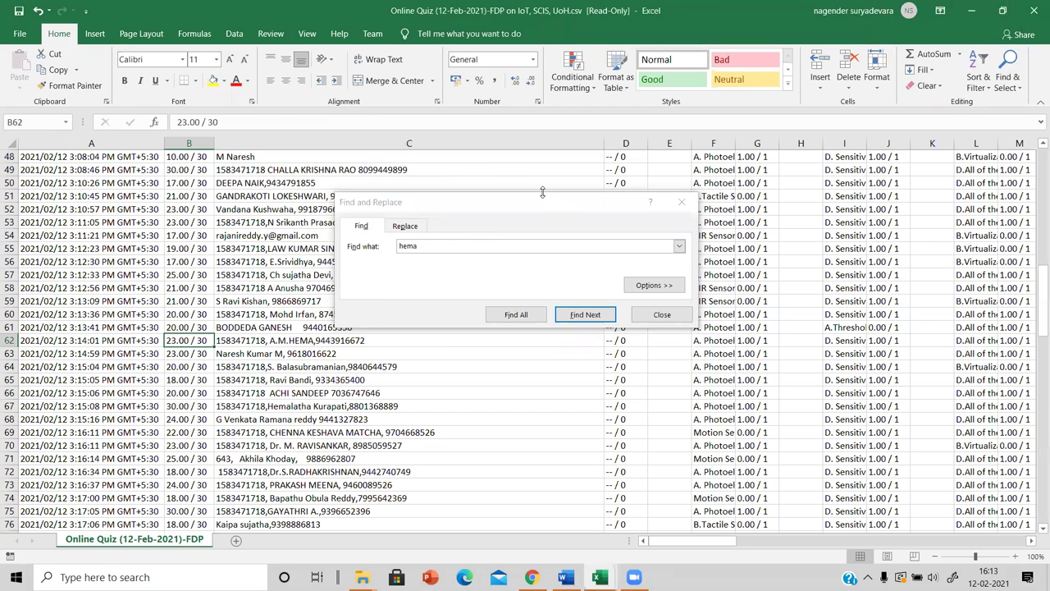
{"action": "left_click_drag", "start_coordinate": [547, 203], "coordinate": [579, 104]}
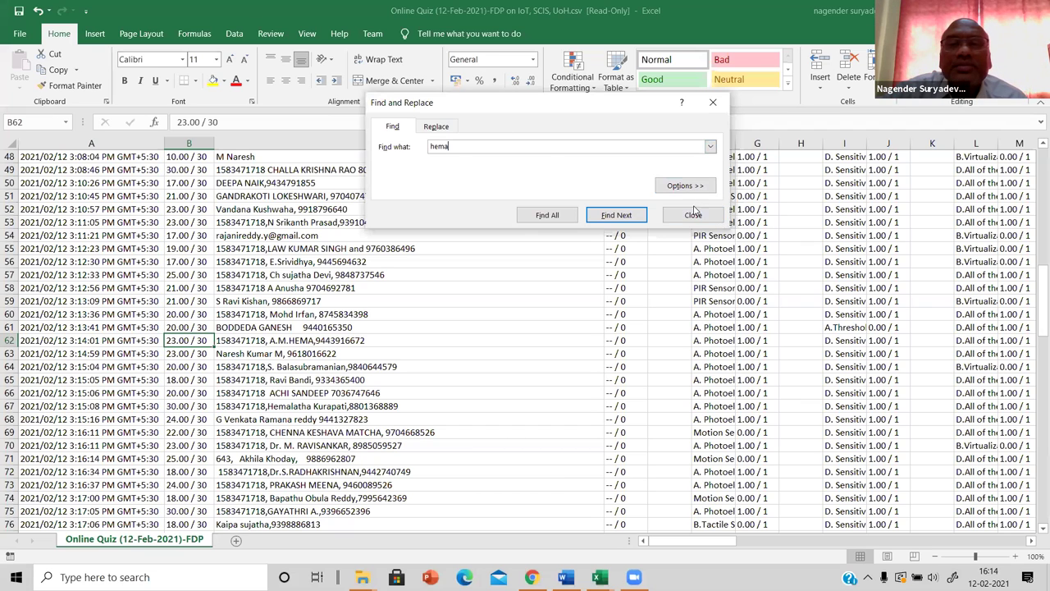
{"action": "left_click", "coordinate": [693, 215]}
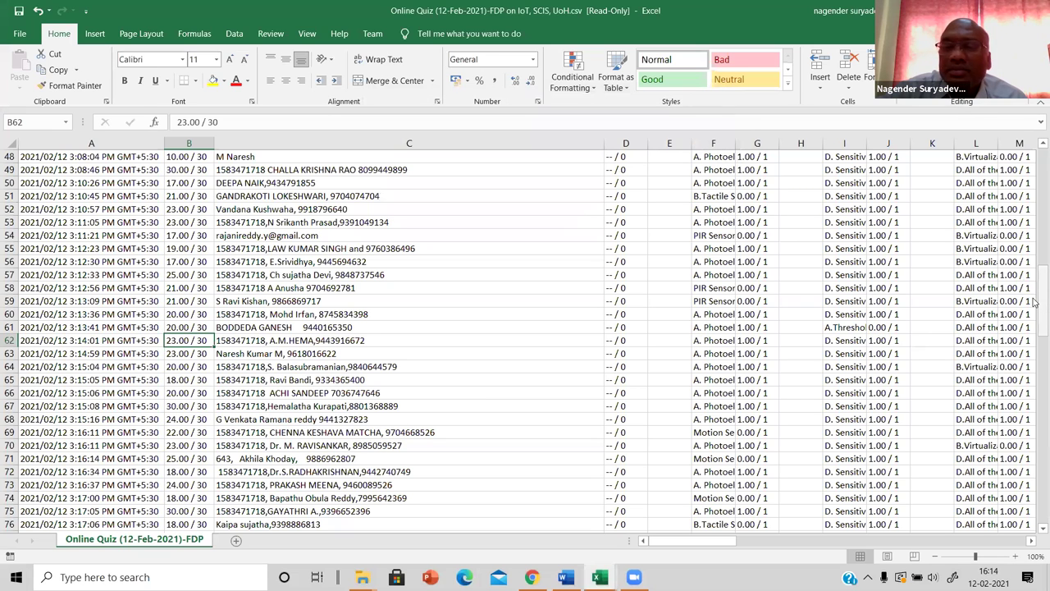
- Switch to the Online Quiz form in Chrome and stop it from accepting responses
{"action": "left_click_drag", "start_coordinate": [1040, 302], "coordinate": [1026, 168]}
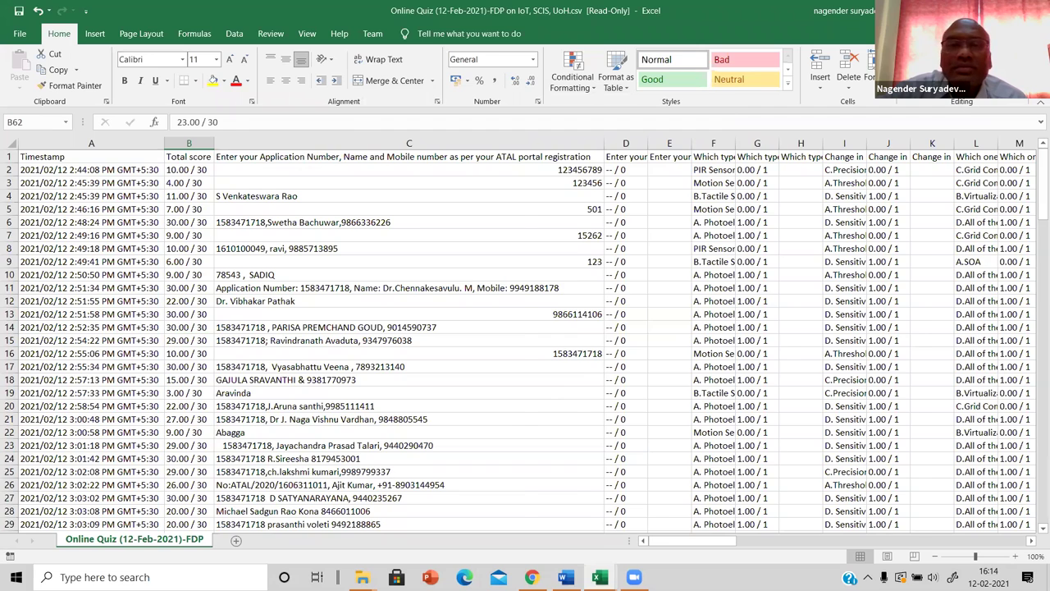
{"action": "key", "text": "alt+Tab"}
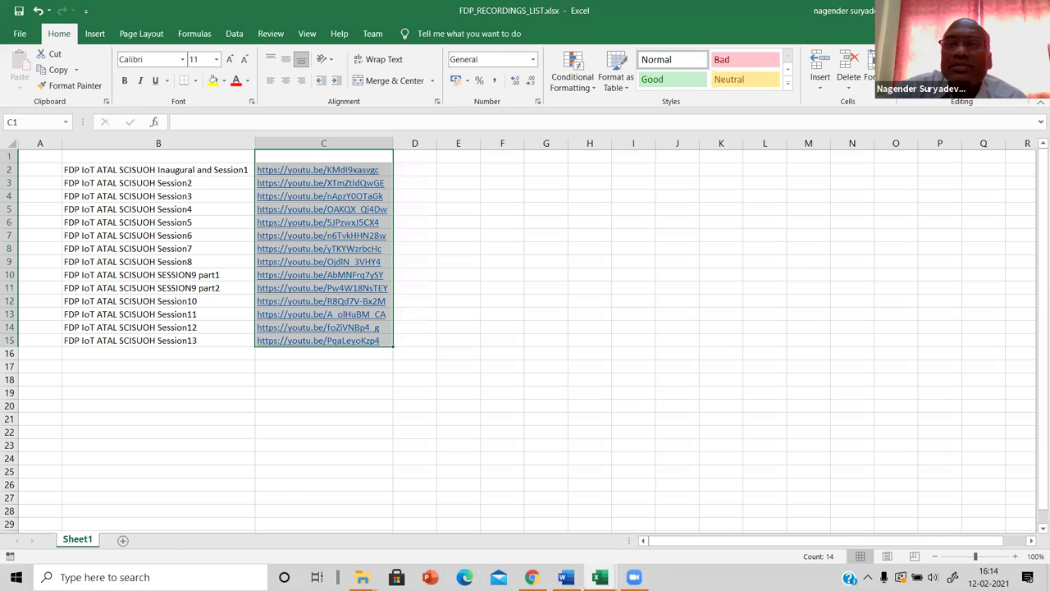
{"action": "key", "text": "alt+Tab"}
{"action": "key", "text": "alt+Tab"}
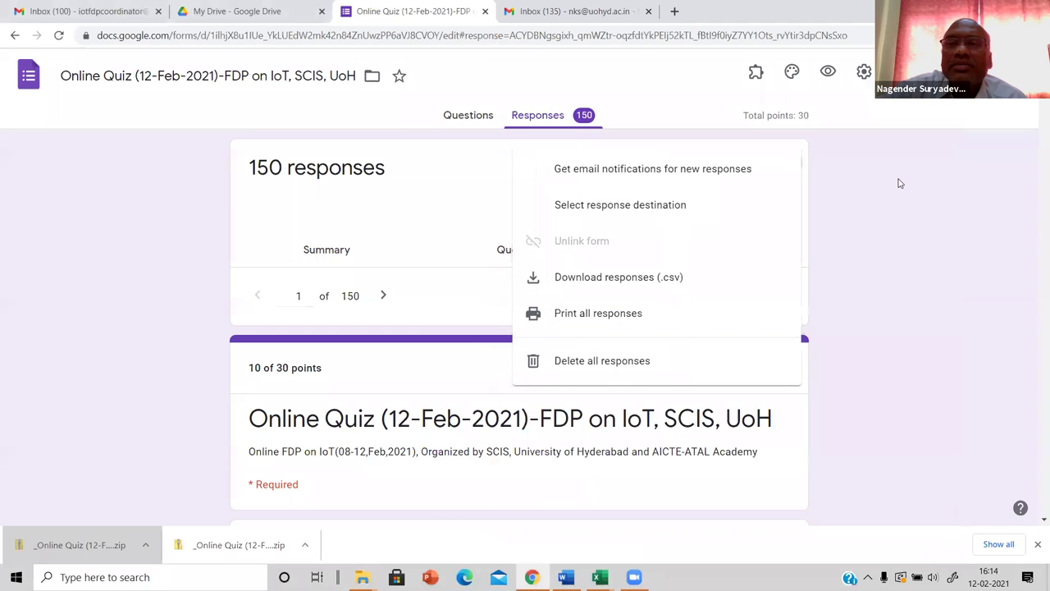
{"action": "key", "text": "Escape"}
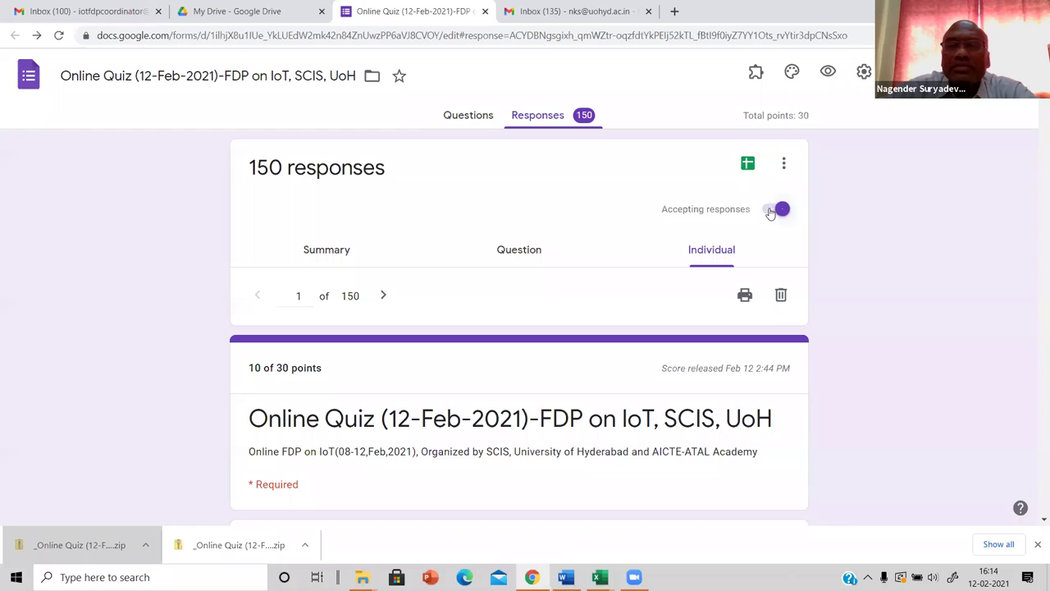
{"action": "left_click", "coordinate": [770, 211]}
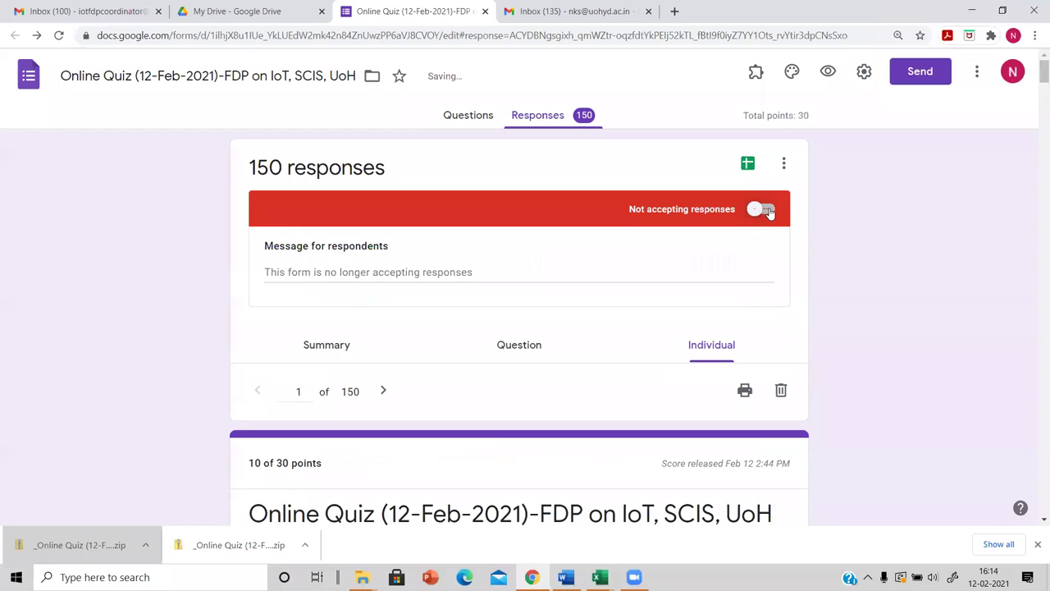
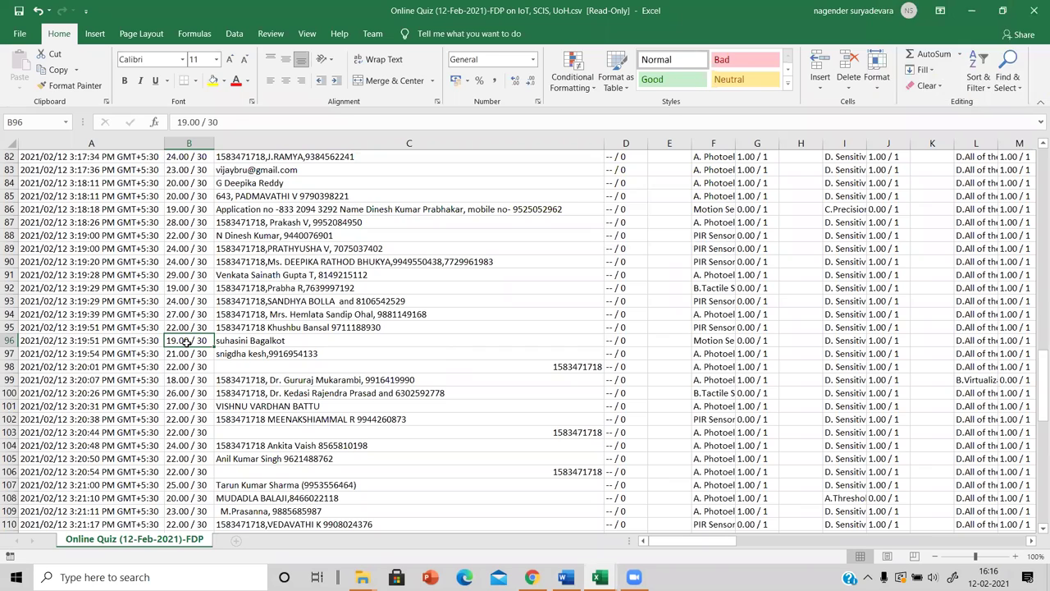
- Check the participant entry and total score in row 96 of the quiz response sheet
{"action": "left_click", "coordinate": [256, 340]}
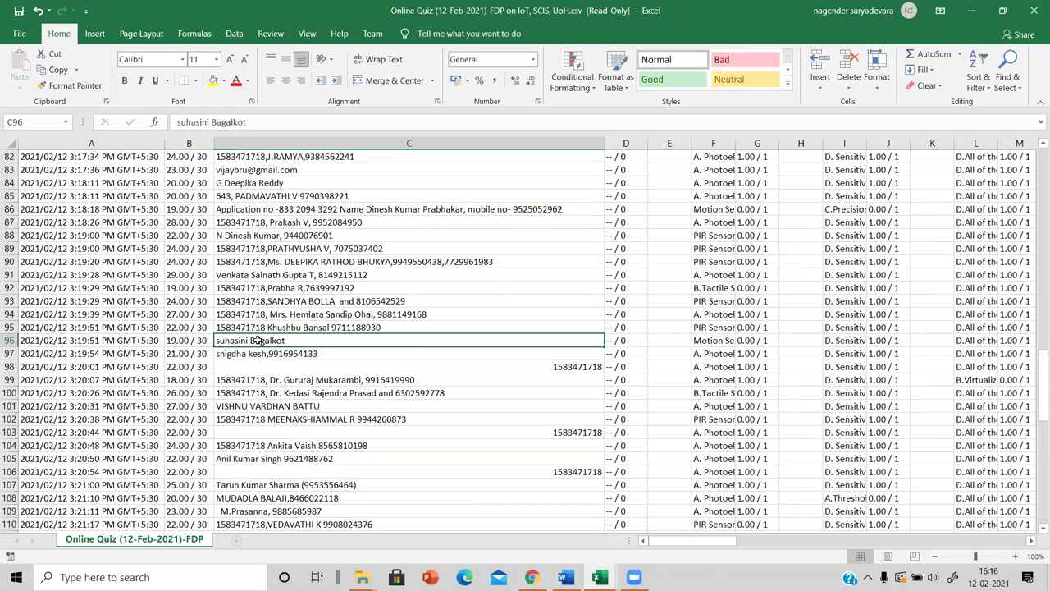
{"action": "left_click", "coordinate": [194, 340]}
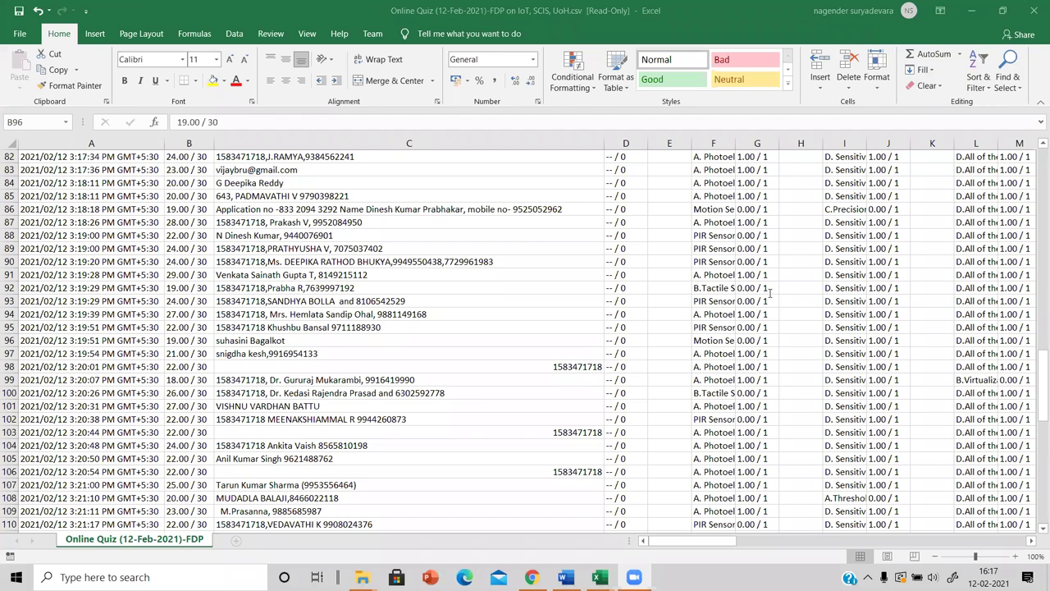
{"action": "left_click", "coordinate": [312, 339]}
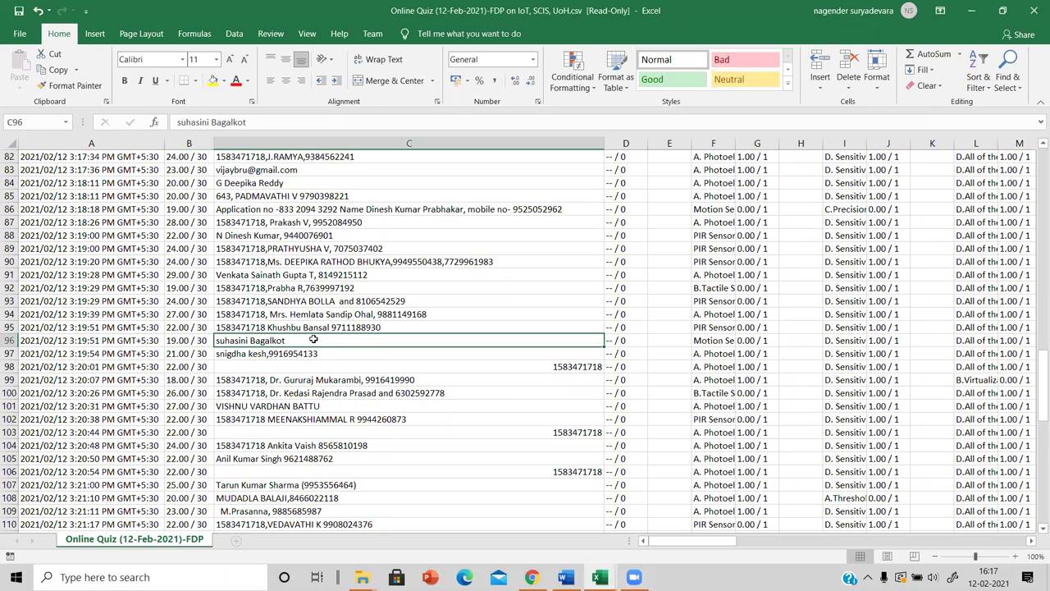
- Search the responses for another participant's first name and move the search dialog clear of the participant entries
{"action": "key", "text": "ctrl+f"}
{"action": "type", "text": "ra"}
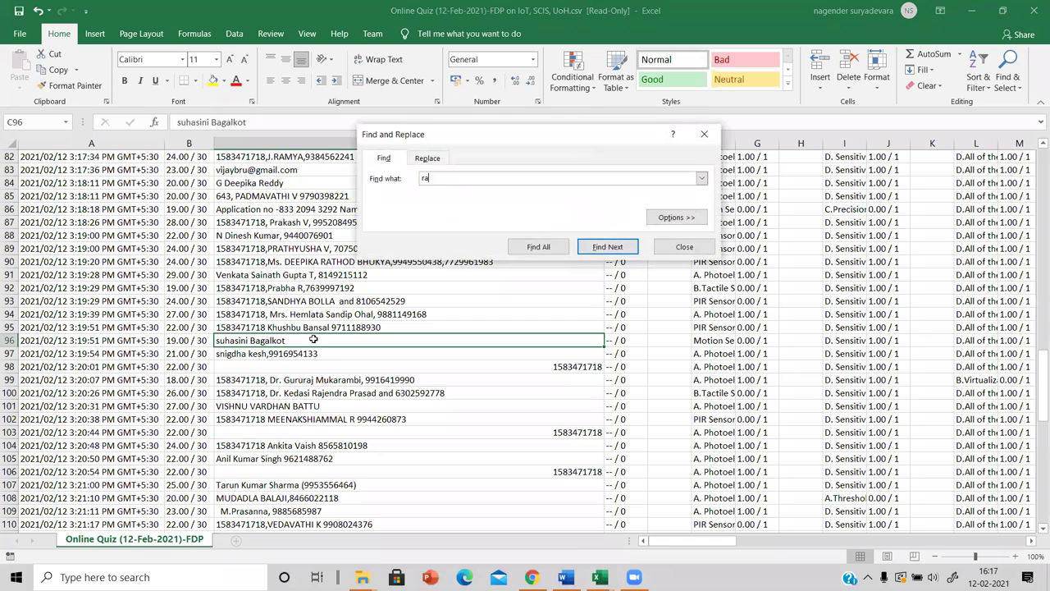
{"action": "type", "text": "vi"}
{"action": "key", "text": "Return"}
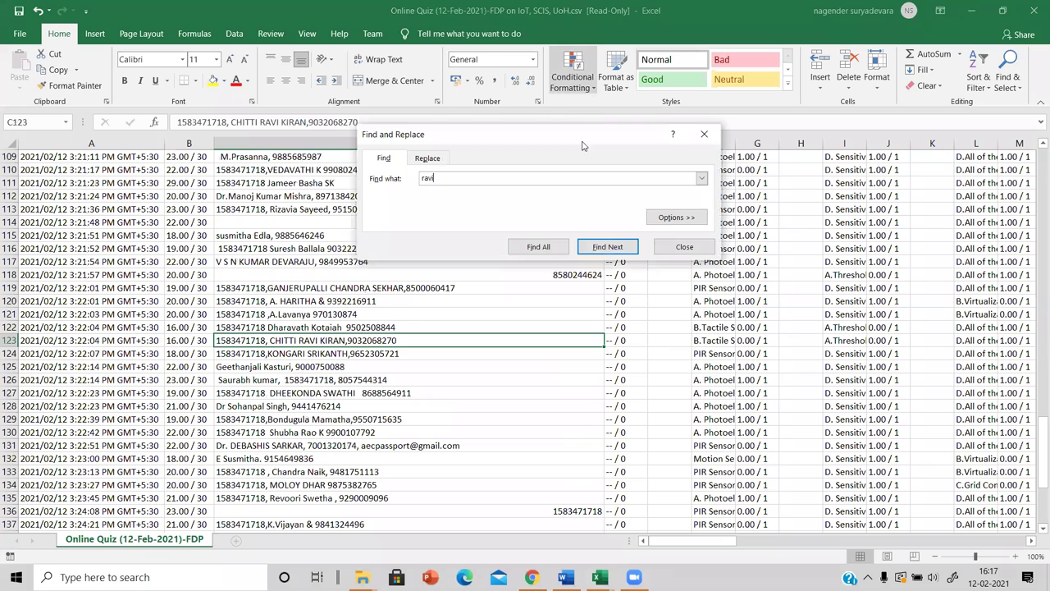
{"action": "left_click_drag", "start_coordinate": [581, 134], "coordinate": [829, 454]}
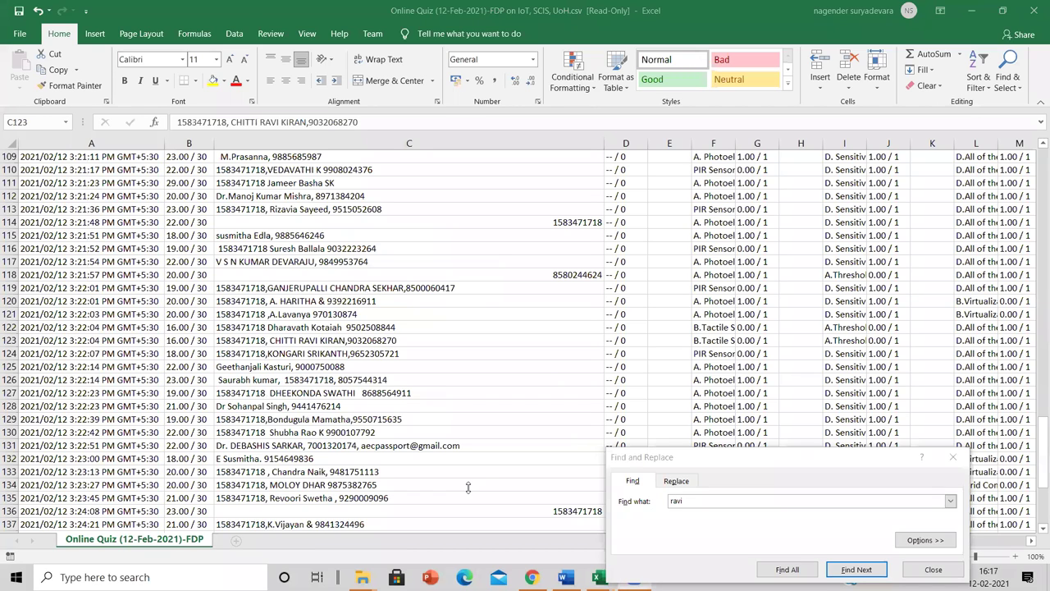
- Go through the matches for the participant's first name until the entry in row 65 is reached
{"action": "left_click", "coordinate": [481, 300]}
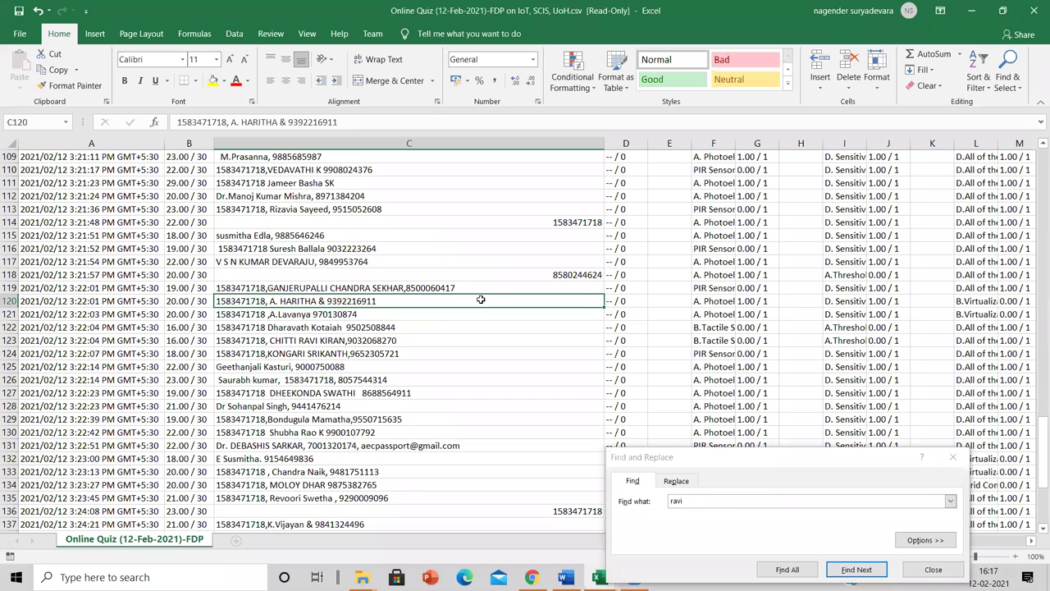
{"action": "left_click", "coordinate": [856, 569]}
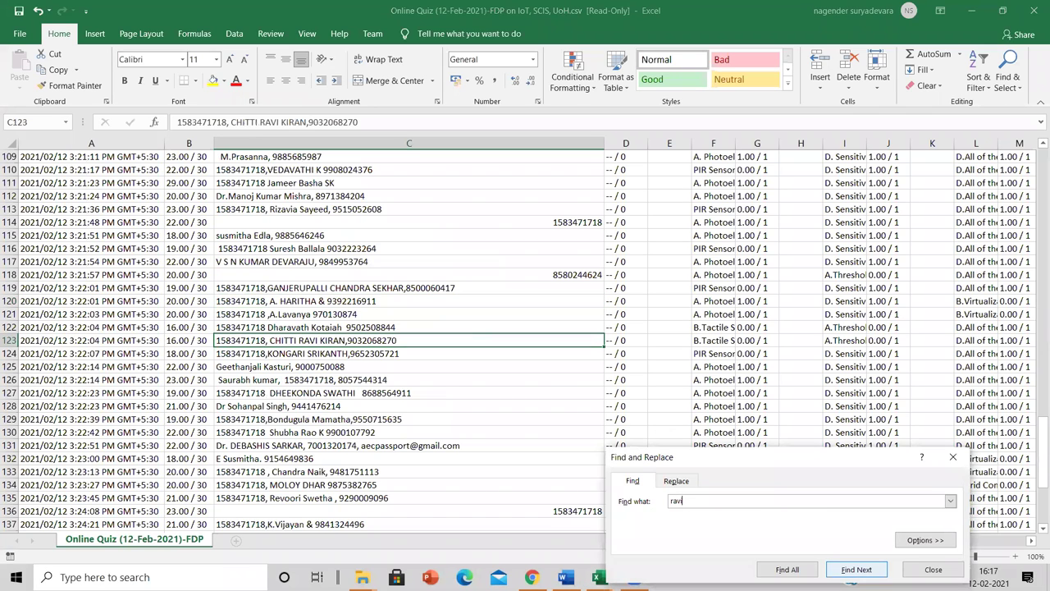
{"action": "left_click", "coordinate": [842, 572]}
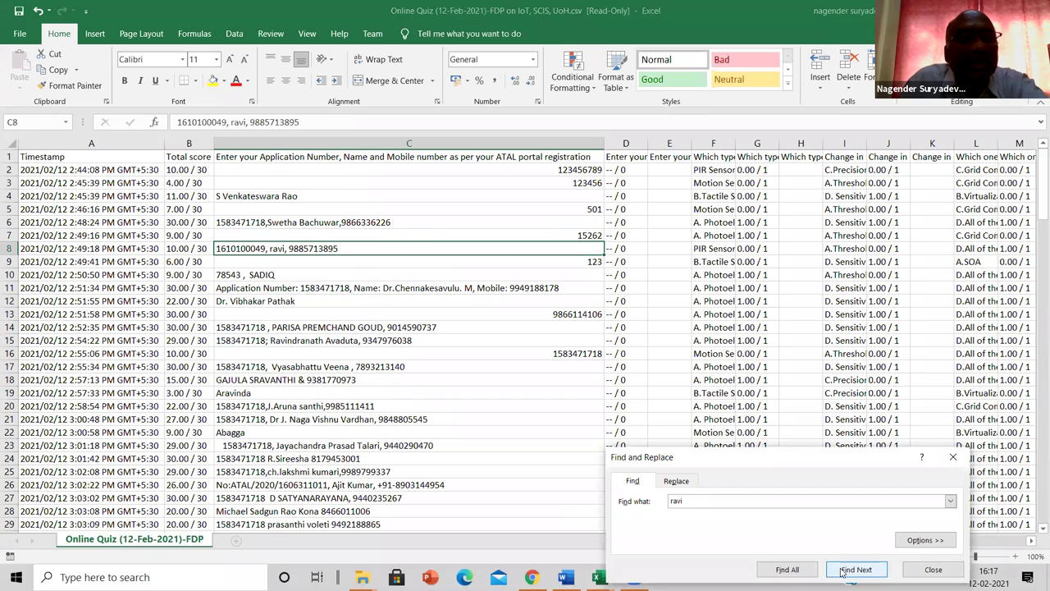
{"action": "left_click", "coordinate": [843, 572]}
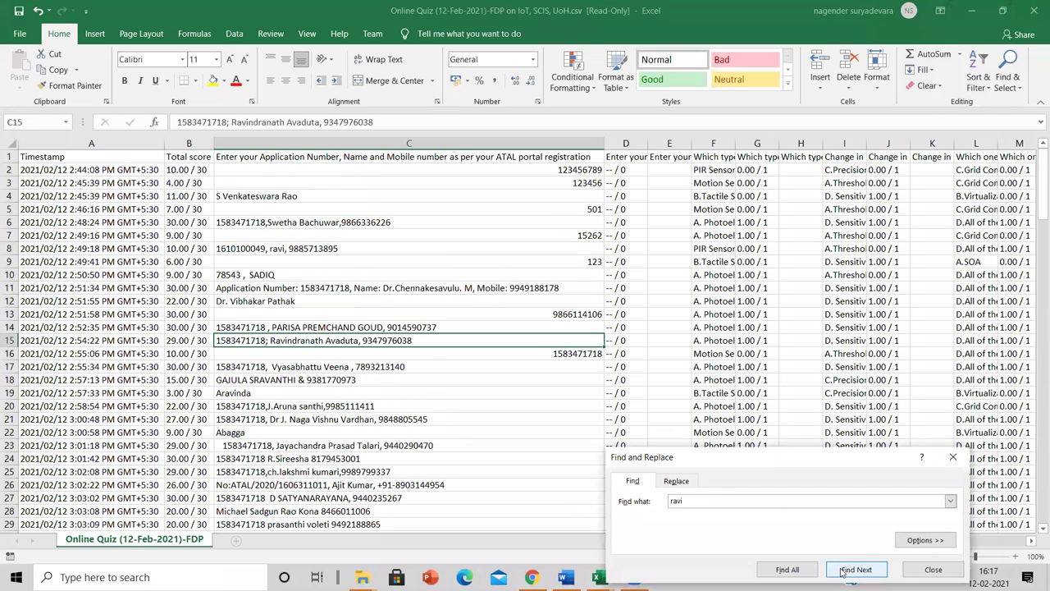
{"action": "left_click", "coordinate": [842, 572]}
{"action": "left_click", "coordinate": [843, 571]}
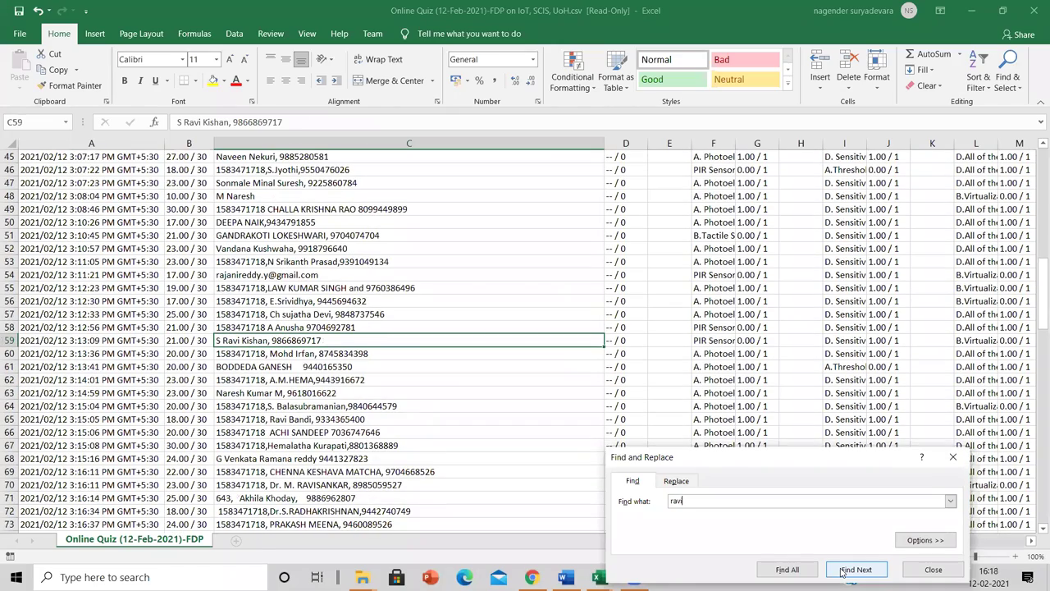
{"action": "left_click", "coordinate": [842, 572]}
{"action": "left_click", "coordinate": [842, 571]}
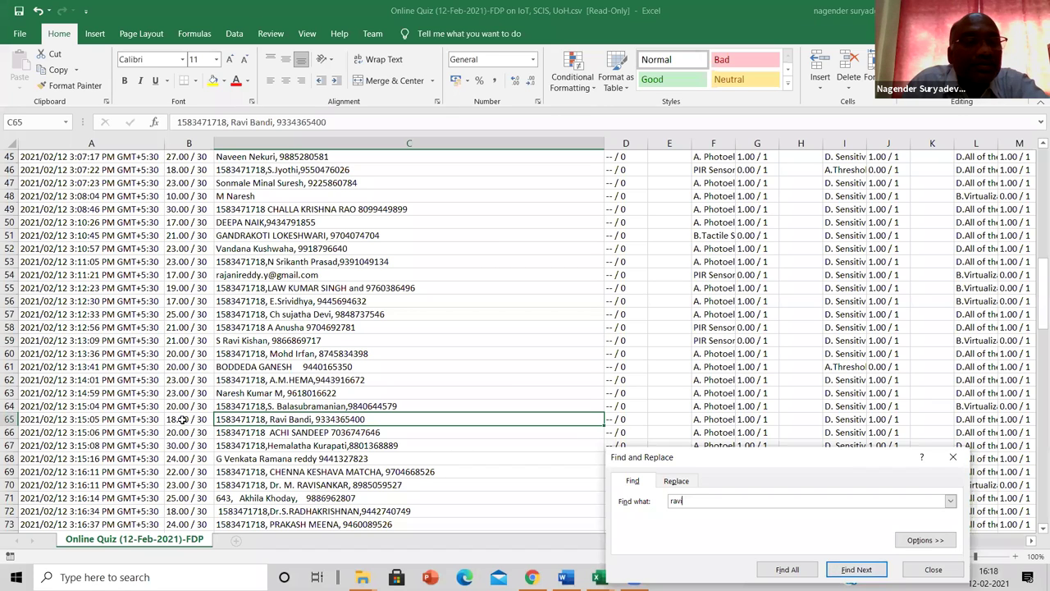
- Check the participant's total score in row 65, close the search, and select cells B65:C65
{"action": "left_click", "coordinate": [226, 419]}
{"action": "key", "text": "Left"}
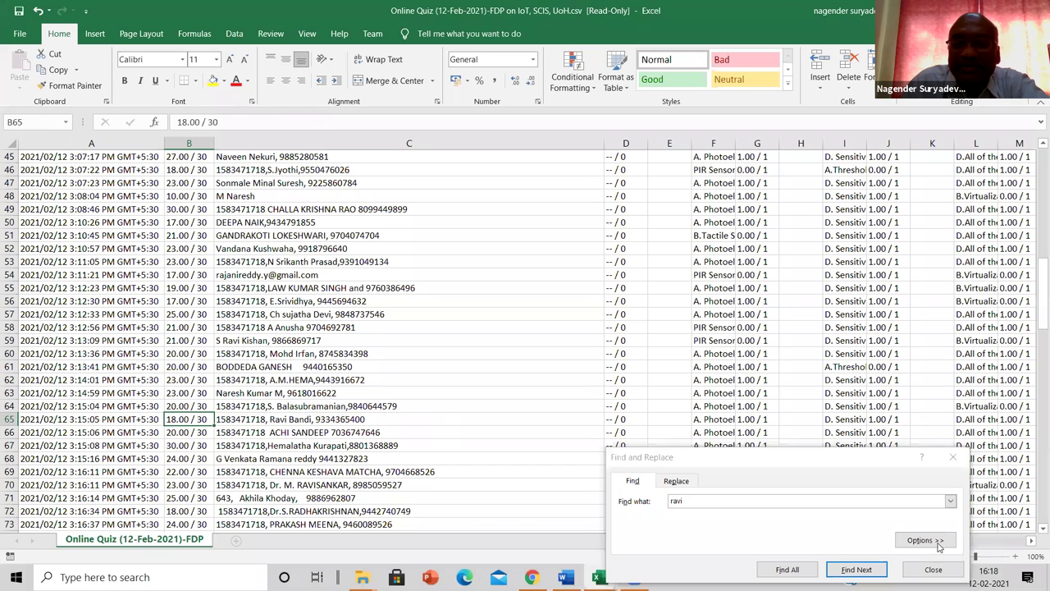
{"action": "left_click", "coordinate": [932, 569]}
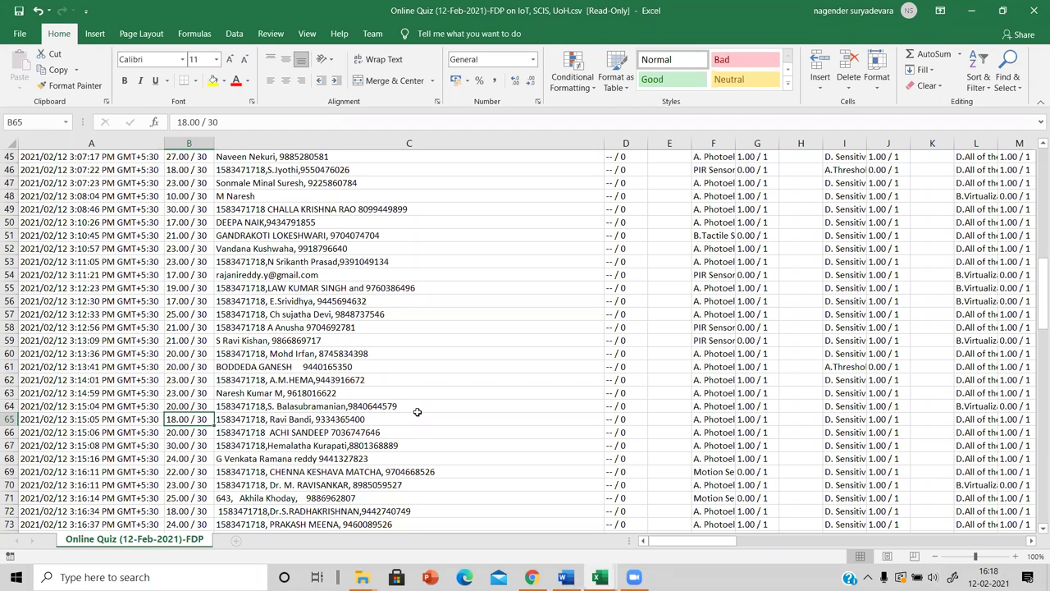
{"action": "left_click", "coordinate": [255, 418]}
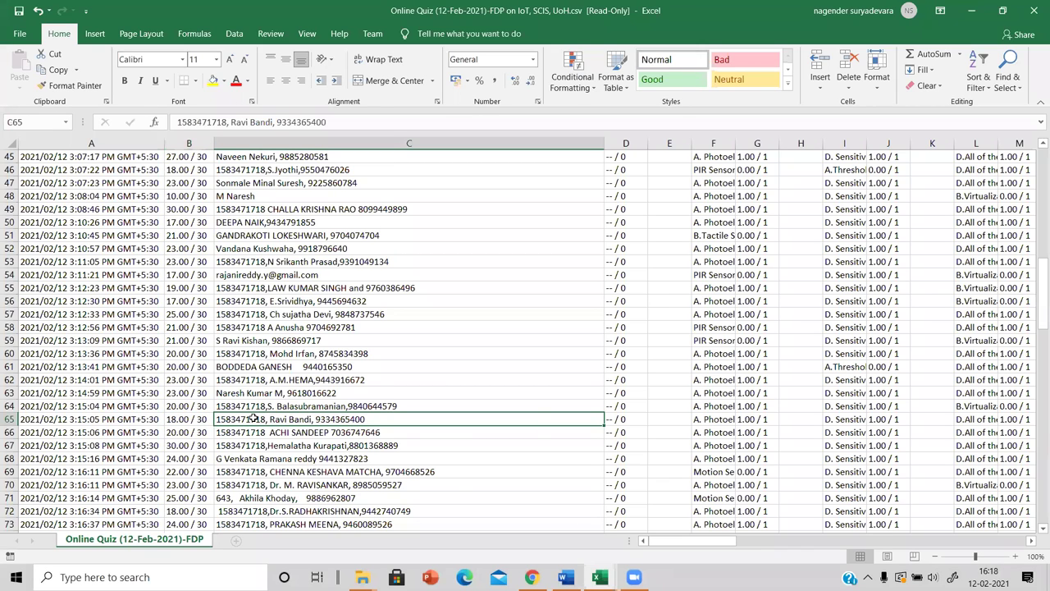
{"action": "key", "text": "shift+Left"}
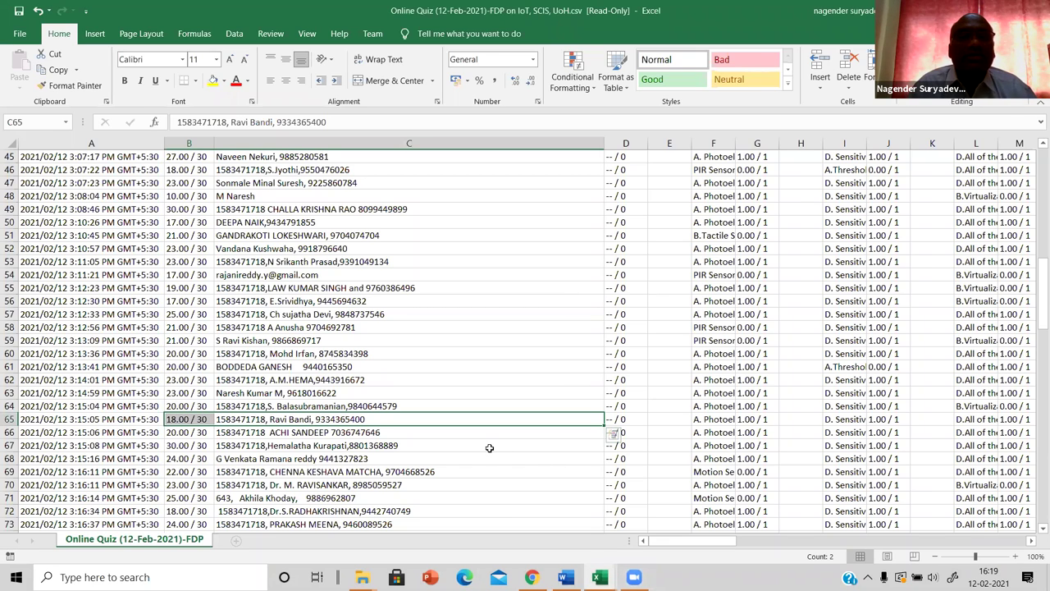
- Try to search the selected cells B65:C65 for another participant's first name and dismiss the search messages
{"action": "key", "text": "ctrl+f"}
{"action": "type", "text": "rajendr"}
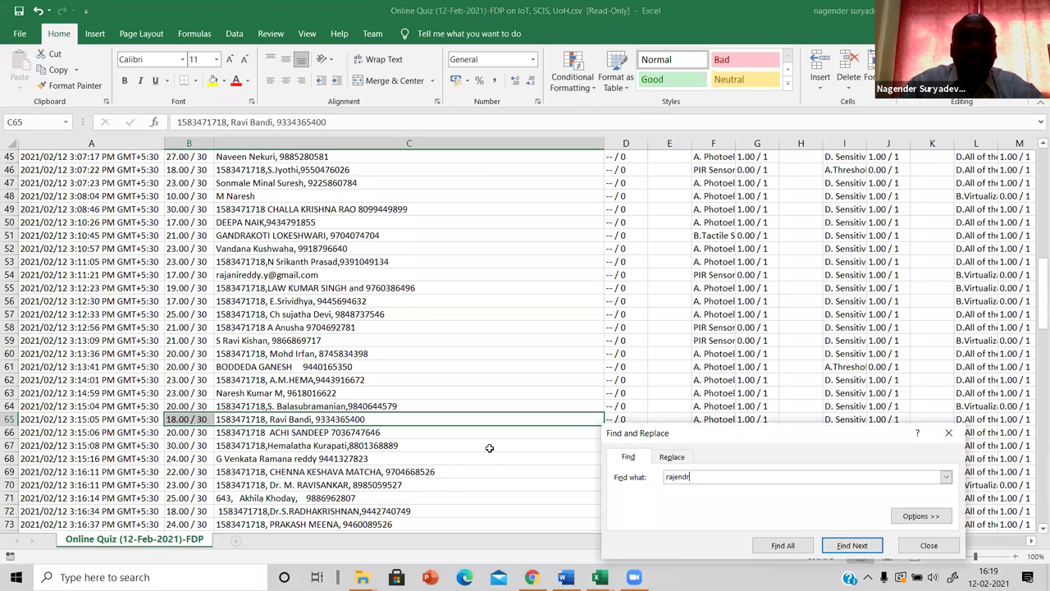
{"action": "type", "text": "a"}
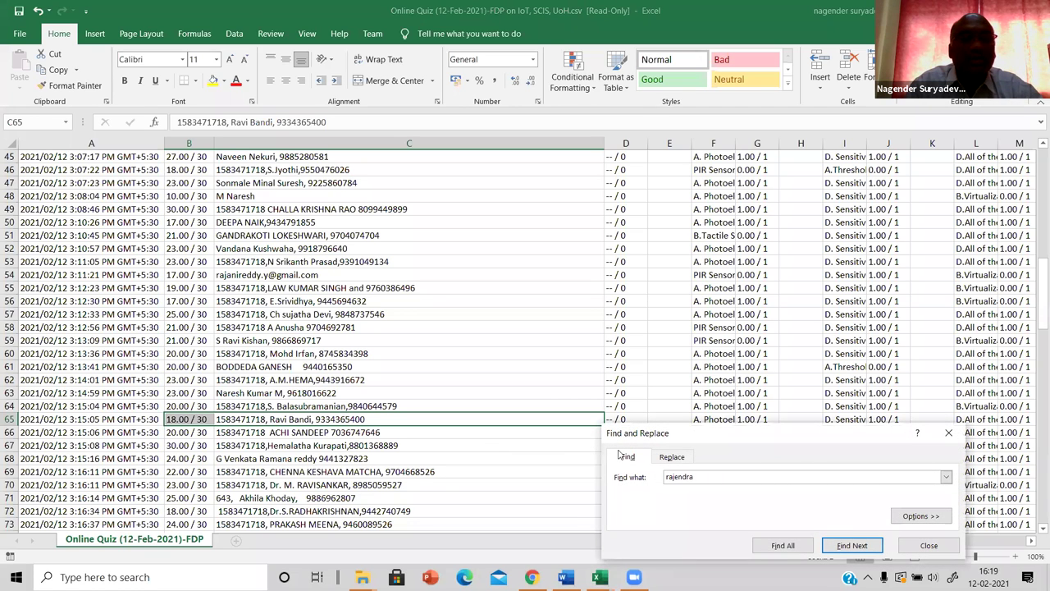
{"action": "left_click", "coordinate": [852, 548]}
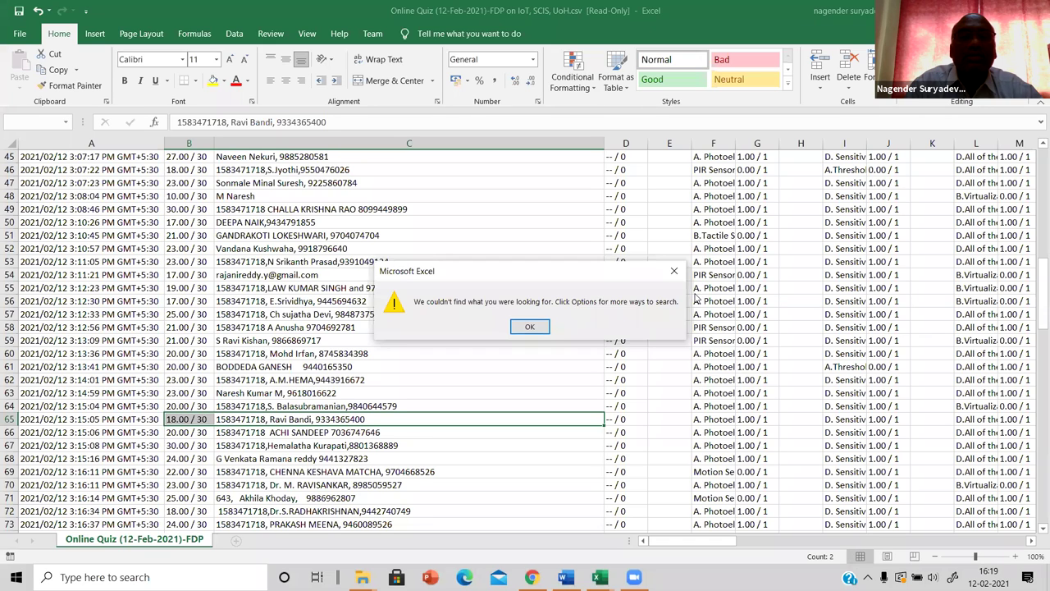
{"action": "key", "text": "Return"}
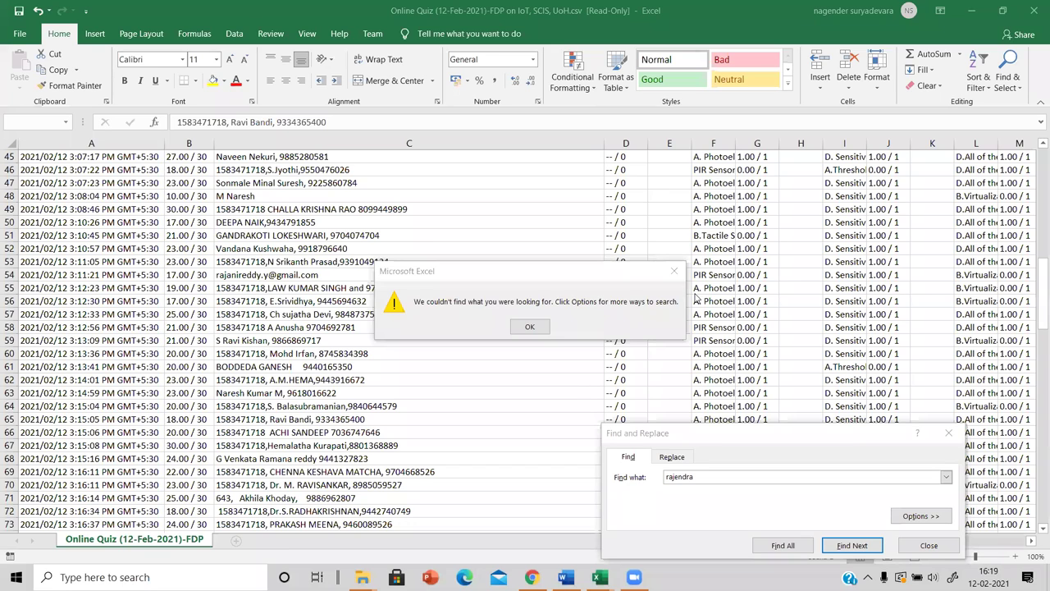
{"action": "key", "text": "Return"}
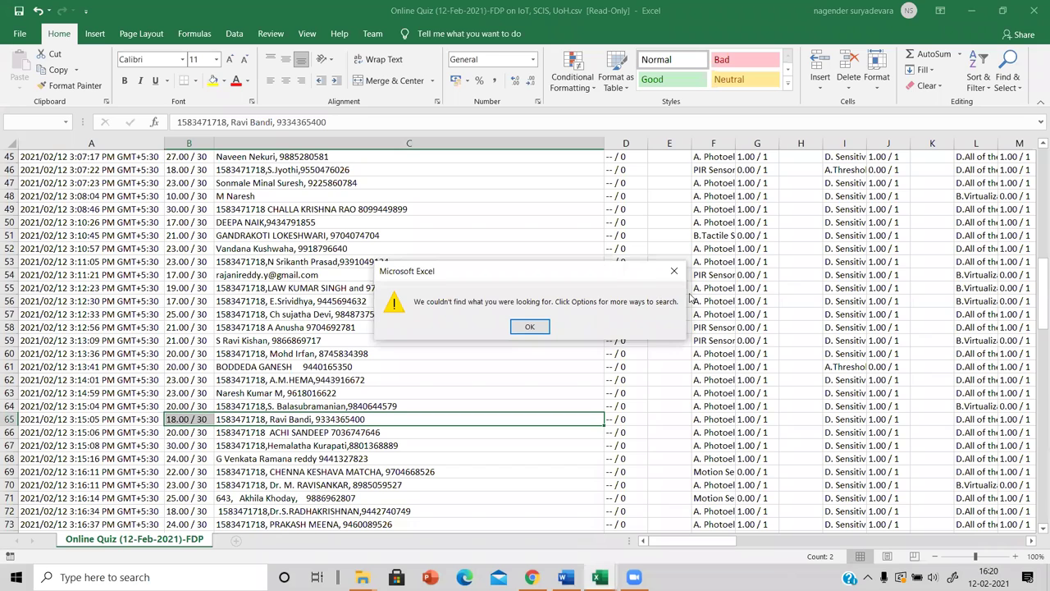
{"action": "left_click_drag", "start_coordinate": [652, 271], "coordinate": [797, 446]}
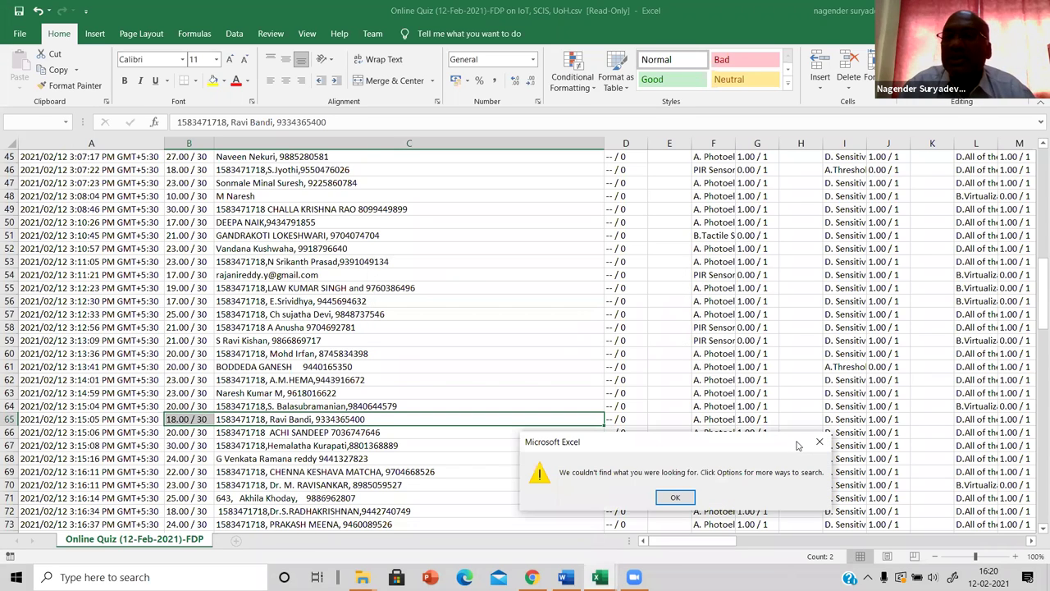
{"action": "left_click", "coordinate": [674, 497]}
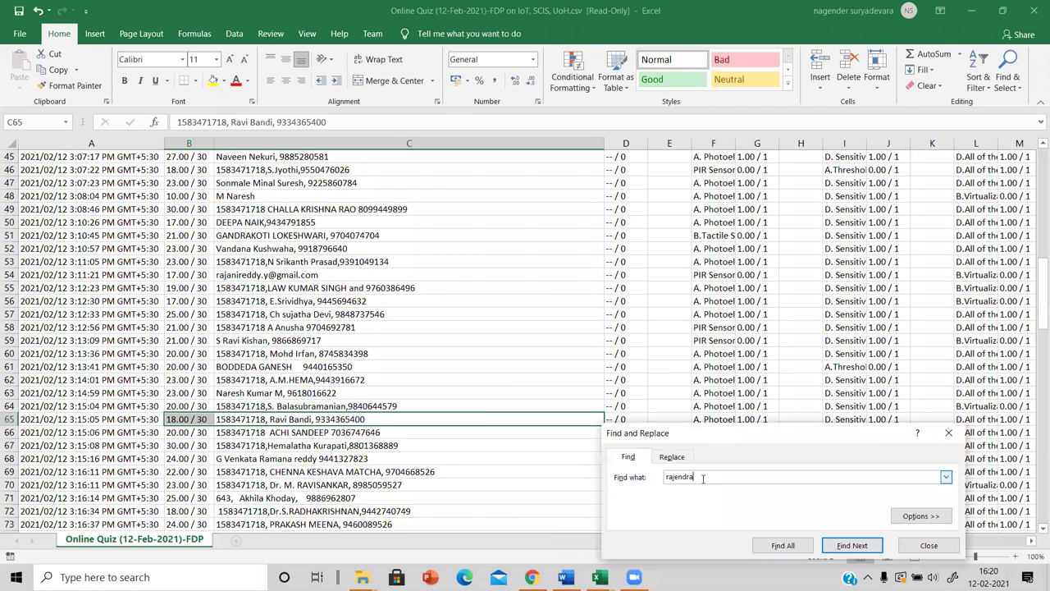
- Replace the search term with a different participant's first name and try to find it in the selected cells
{"action": "key", "text": "BackSpace"}
{"action": "key", "text": "BackSpace"}
{"action": "key", "text": "BackSpace"}
{"action": "key", "text": "BackSpace"}
{"action": "key", "text": "BackSpace"}
{"action": "key", "text": "BackSpace"}
{"action": "key", "text": "BackSpace"}
{"action": "key", "text": "BackSpace"}
{"action": "type", "text": "tarun"}
{"action": "key", "text": "Return"}
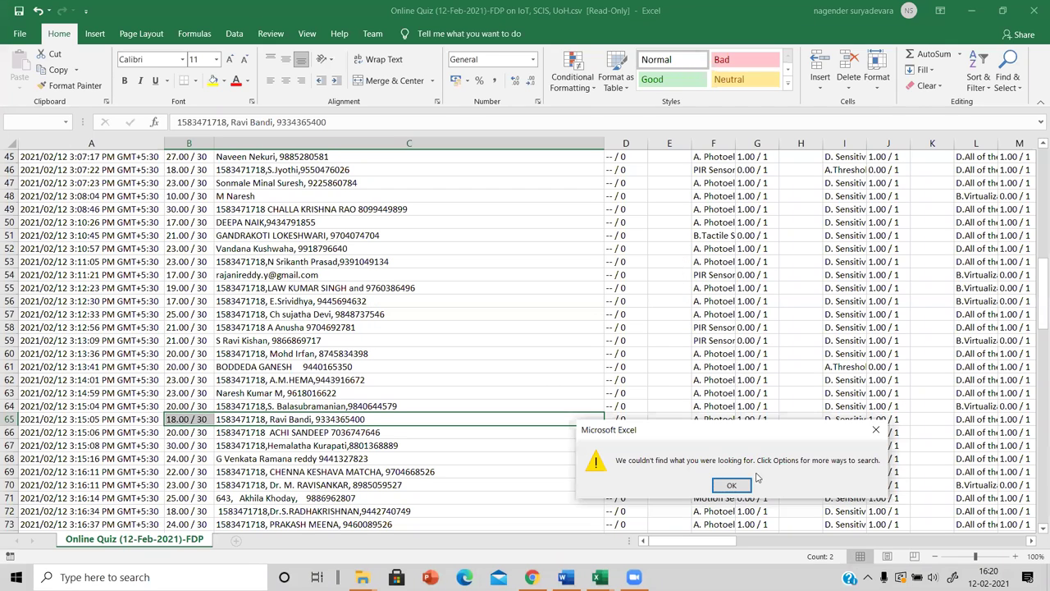
{"action": "left_click", "coordinate": [730, 486]}
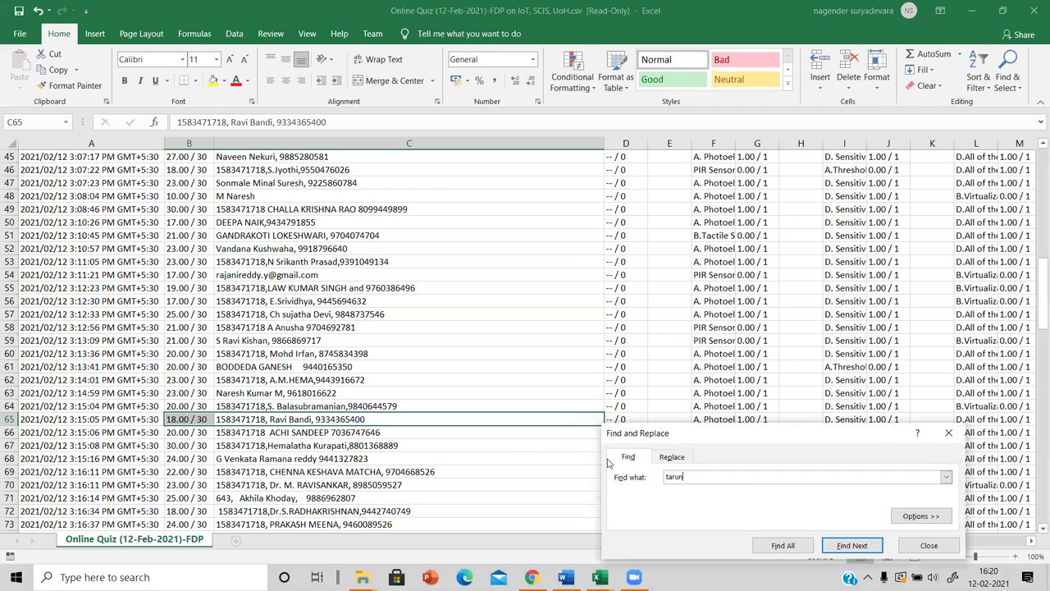
- Search the whole of column C for the same first name and check the participant's total score in row 107
{"action": "left_click", "coordinate": [470, 468]}
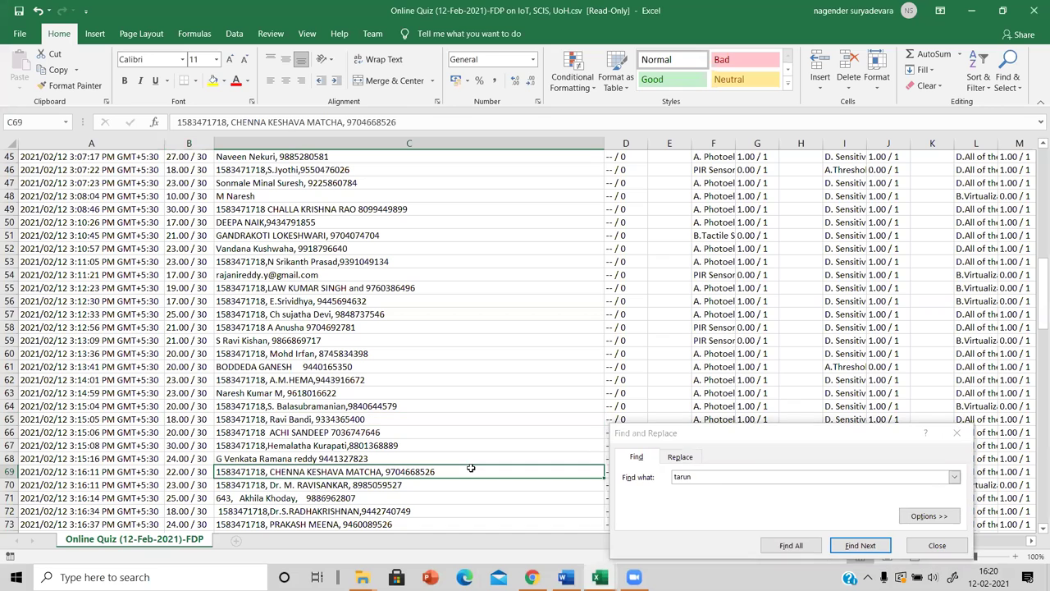
{"action": "left_click", "coordinate": [416, 140]}
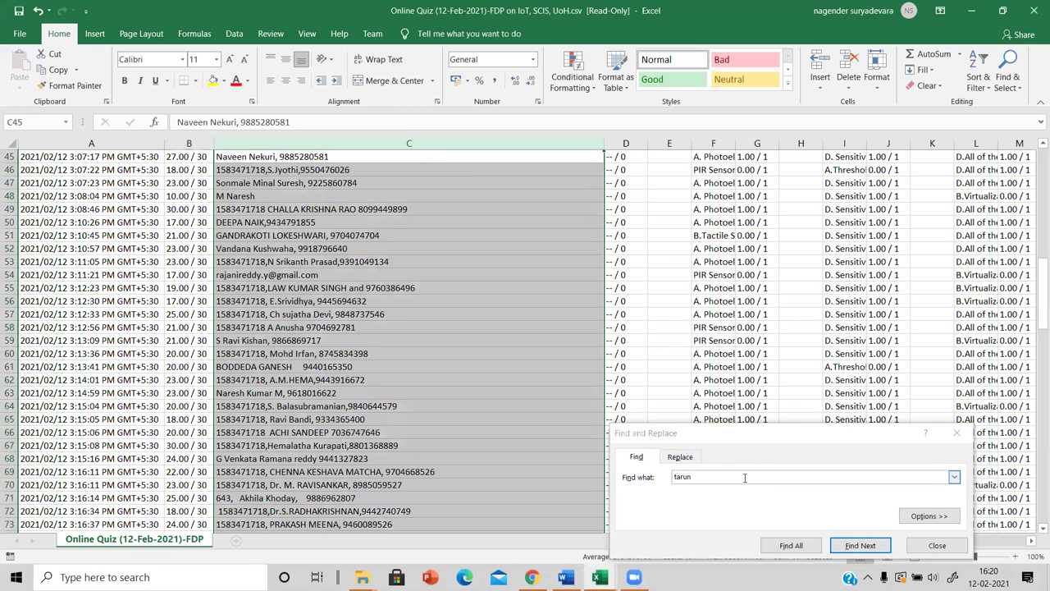
{"action": "left_click", "coordinate": [853, 546]}
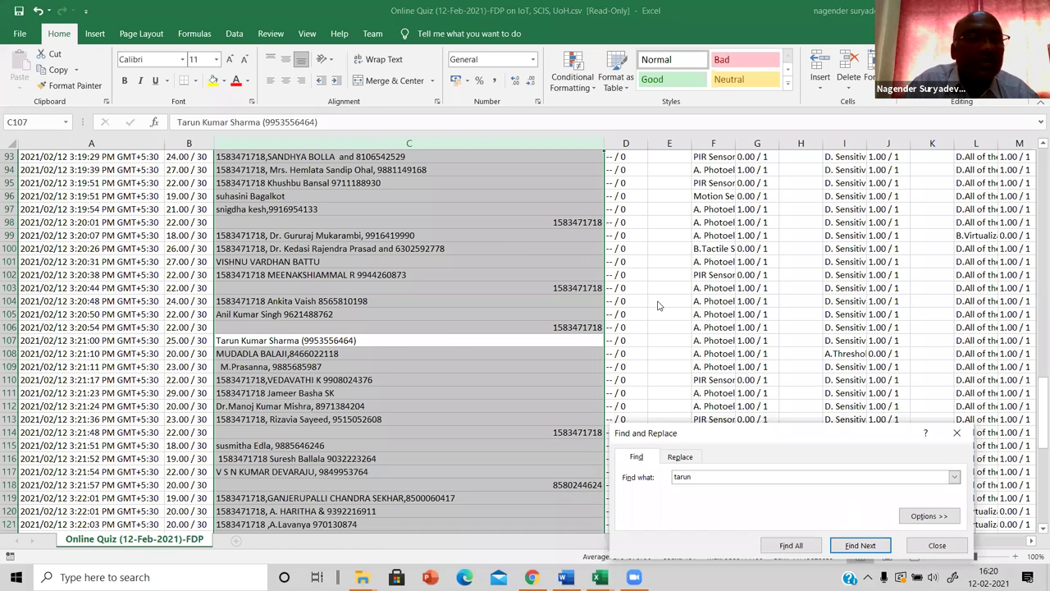
{"action": "left_click", "coordinate": [197, 339]}
{"action": "left_click", "coordinate": [197, 339]}
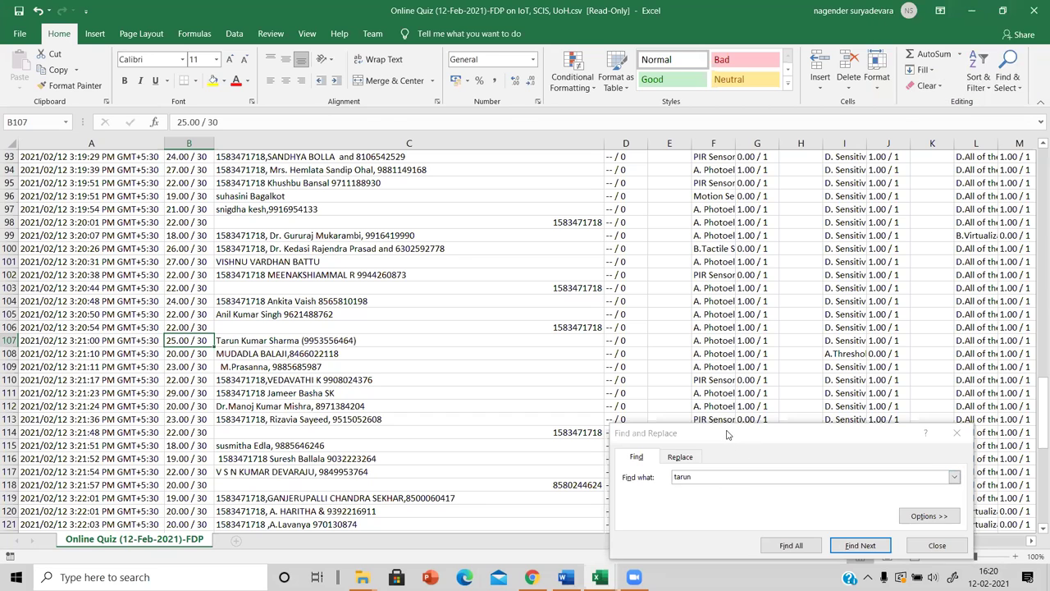
- Move the search dialog, select column C again and list all matches for the earlier participant's first name
{"action": "left_click_drag", "start_coordinate": [727, 434], "coordinate": [626, 273]}
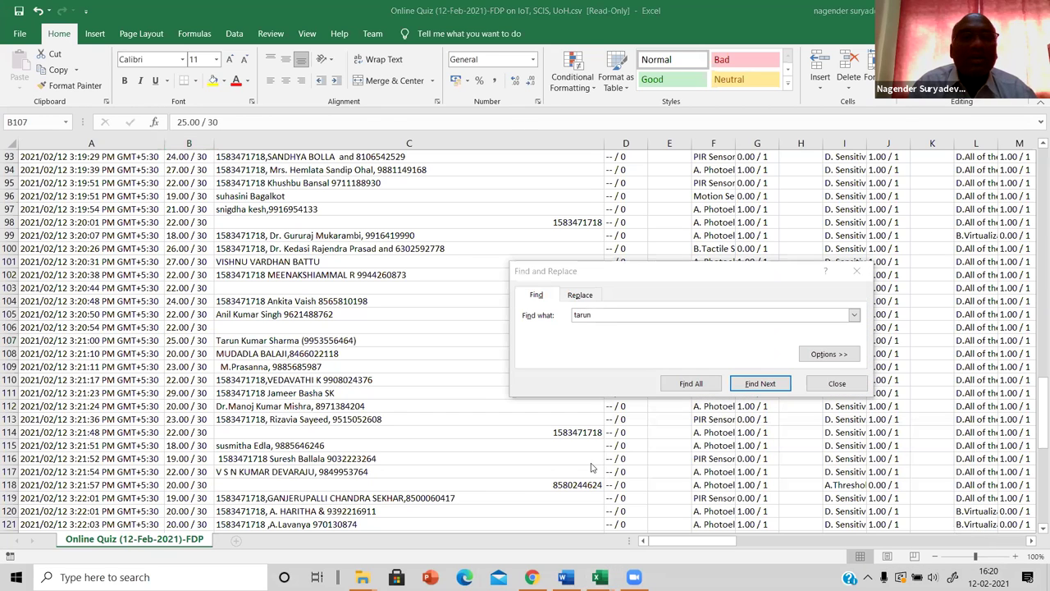
{"action": "left_click", "coordinate": [383, 140]}
{"action": "left_click", "coordinate": [703, 313]}
{"action": "key", "text": "BackSpace"}
{"action": "key", "text": "BackSpace"}
{"action": "key", "text": "BackSpace"}
{"action": "key", "text": "BackSpace"}
{"action": "key", "text": "BackSpace"}
{"action": "type", "text": "raj"}
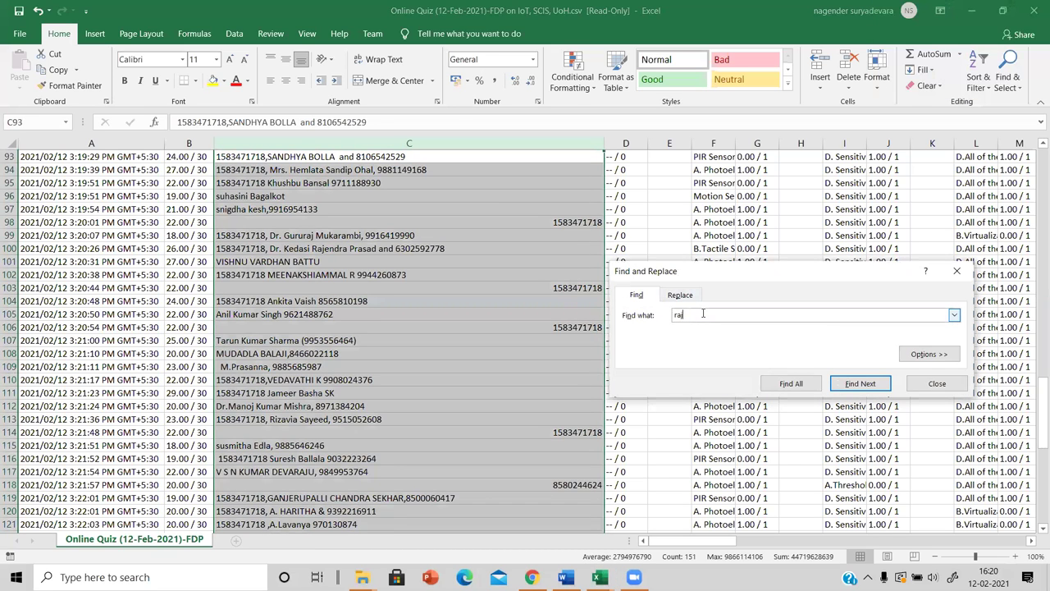
{"action": "type", "text": "endra"}
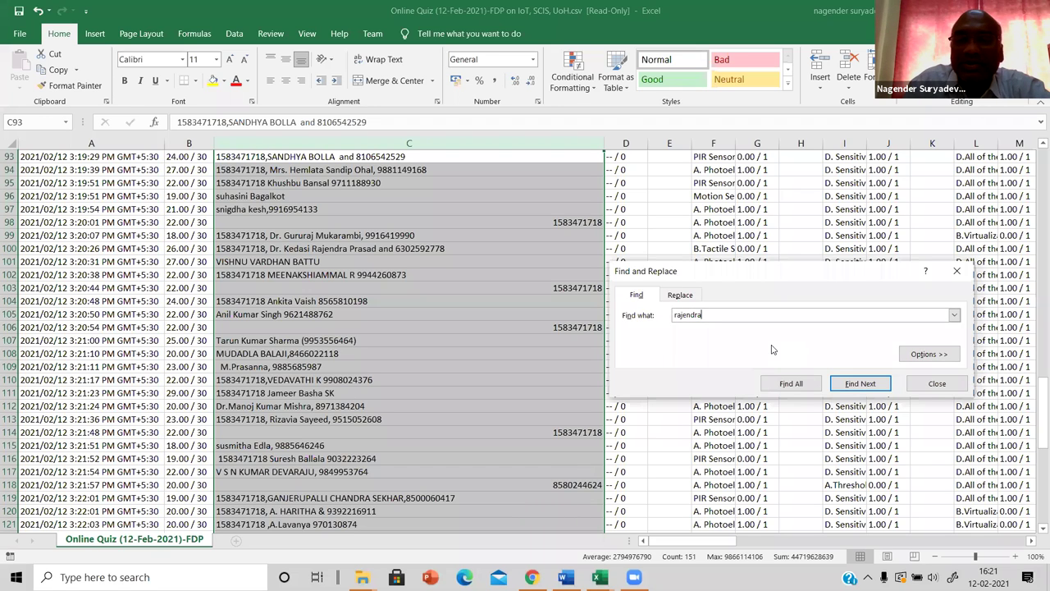
{"action": "left_click", "coordinate": [792, 383]}
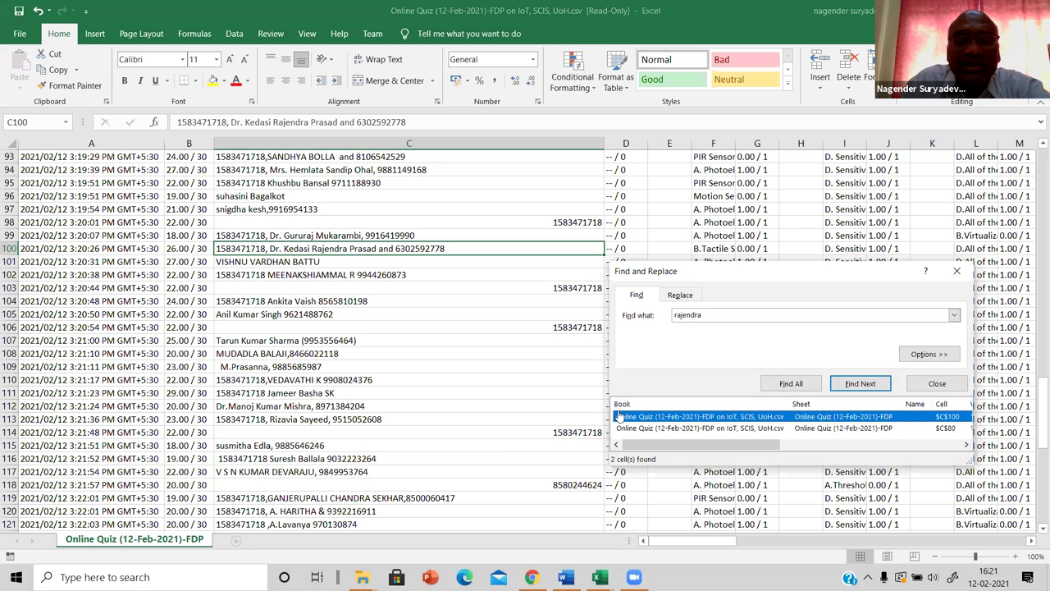
- Check the participant entry and total score in row 100 and close the search
{"action": "left_click", "coordinate": [539, 511]}
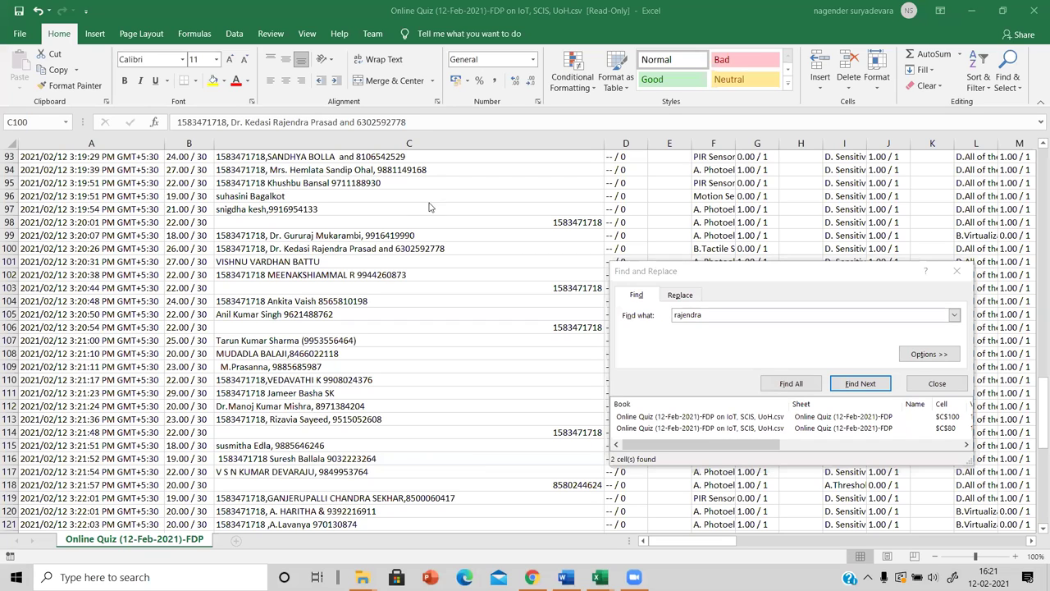
{"action": "left_click", "coordinate": [349, 248]}
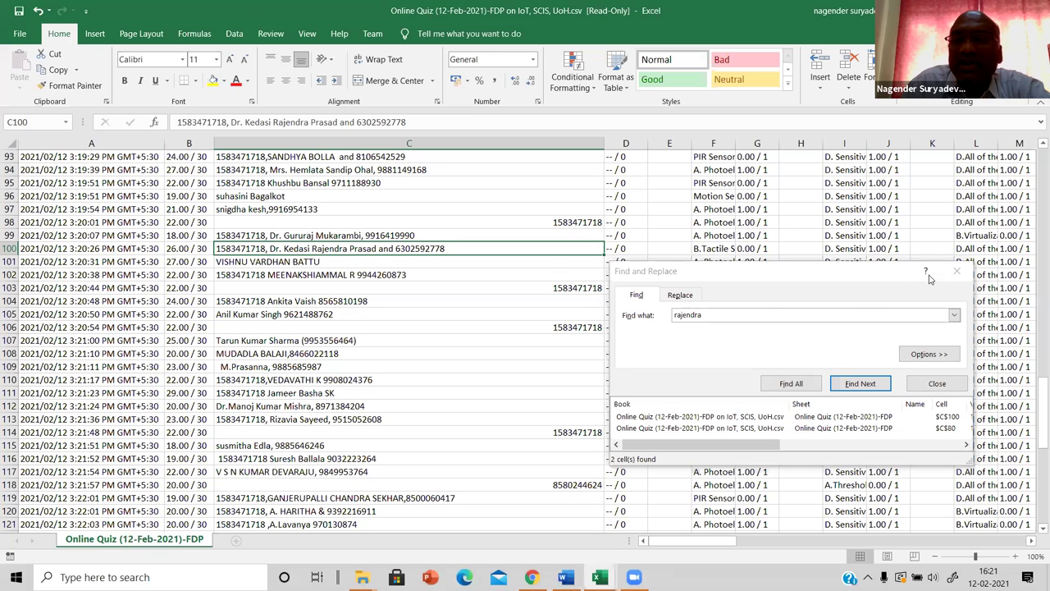
{"action": "left_click", "coordinate": [182, 249]}
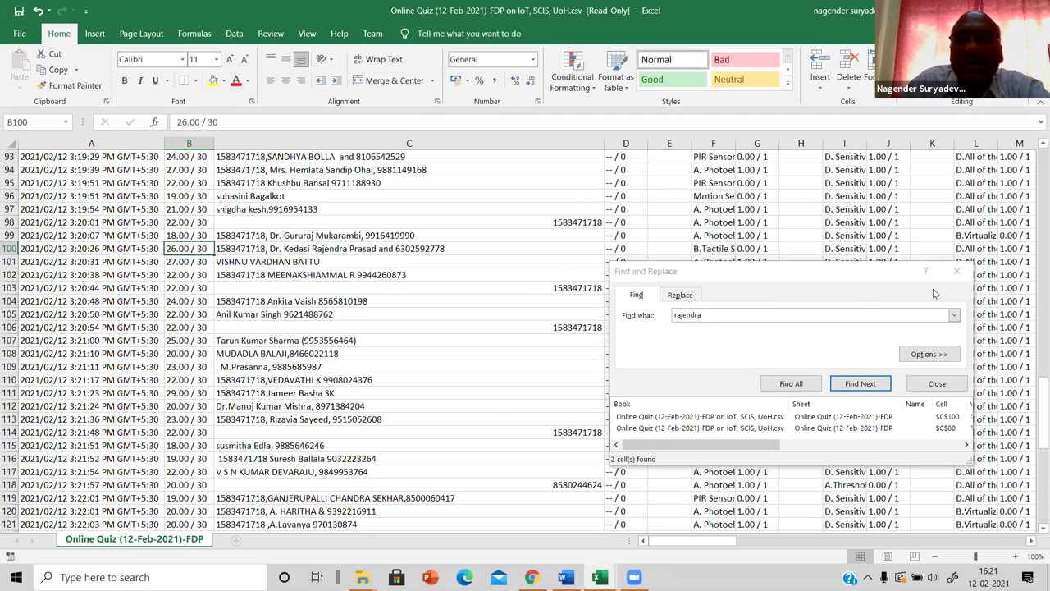
{"action": "left_click", "coordinate": [256, 249]}
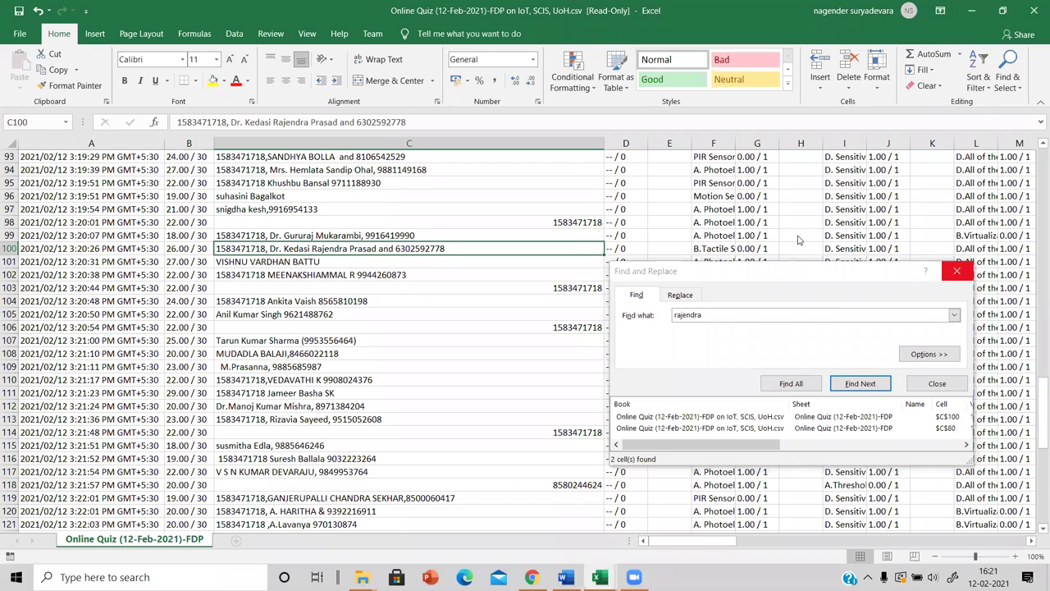
{"action": "left_click", "coordinate": [957, 270]}
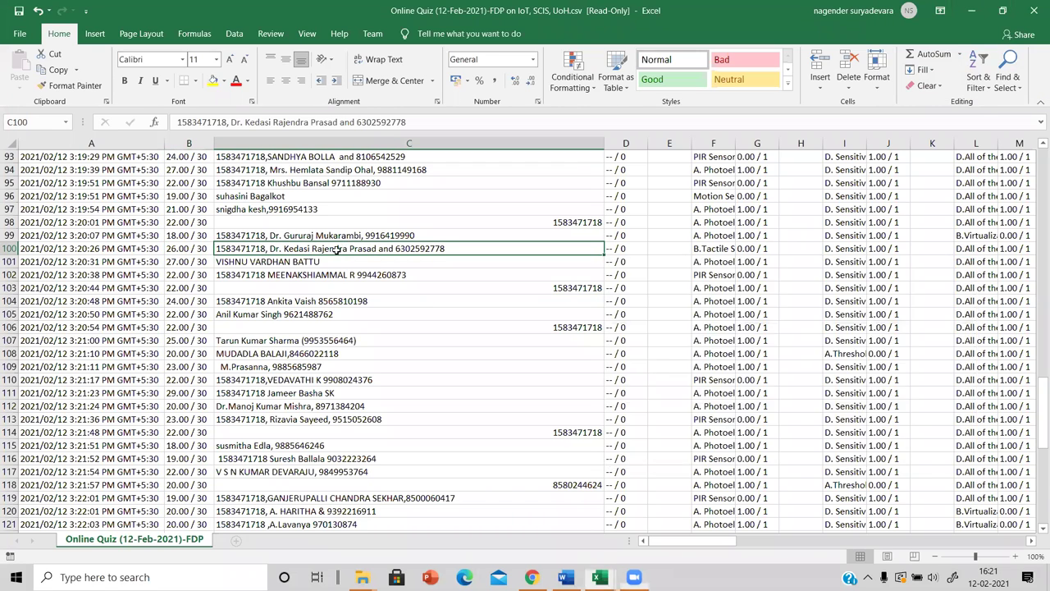
{"action": "left_click", "coordinate": [189, 252]}
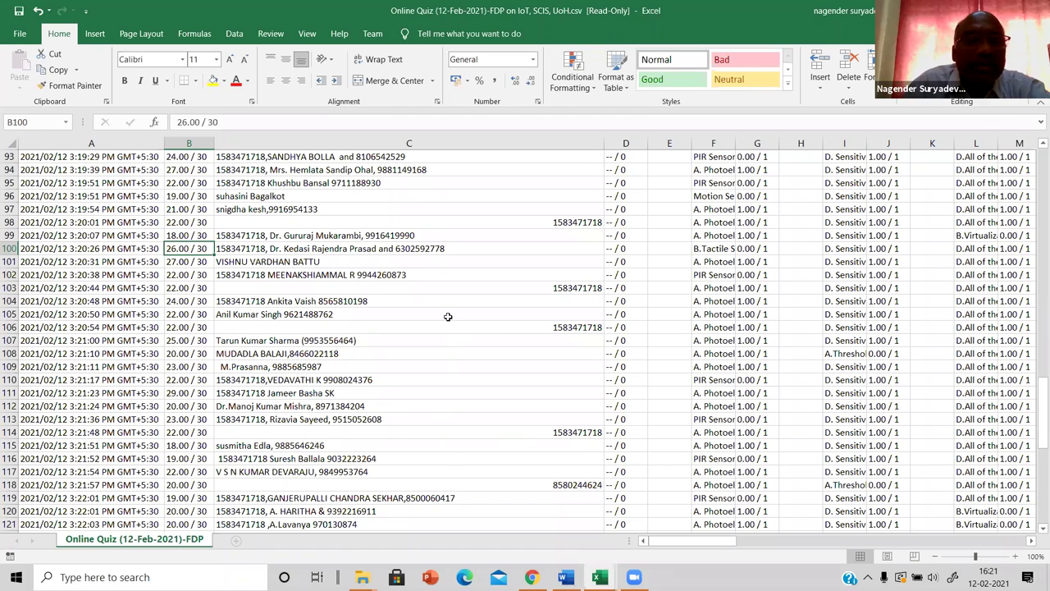
{"action": "left_click", "coordinate": [448, 322]}
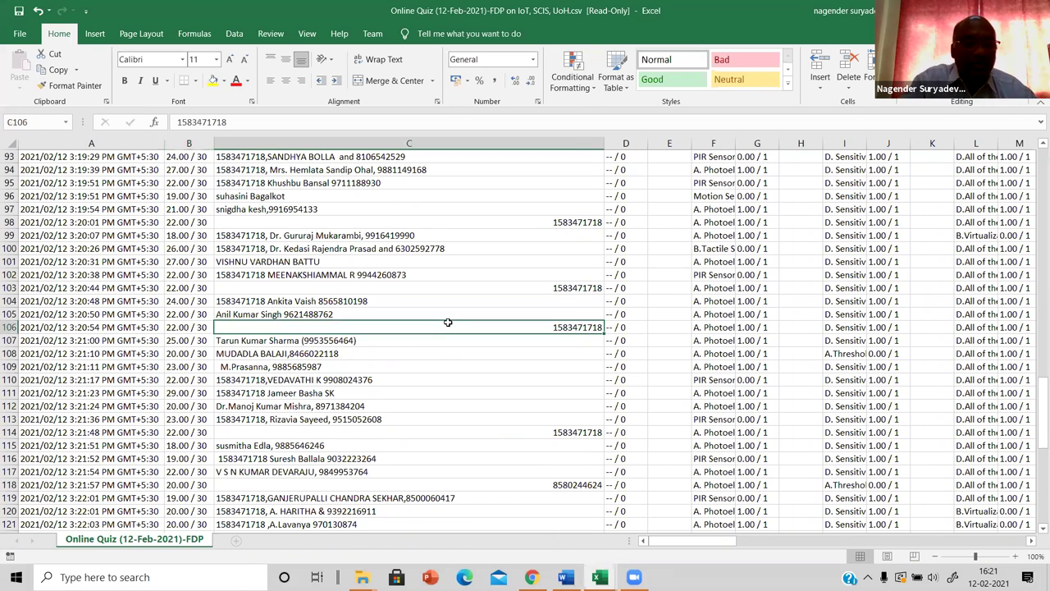
- Search the responses for one more participant's name and check the total score in cell B46
{"action": "key", "text": "ctrl+f"}
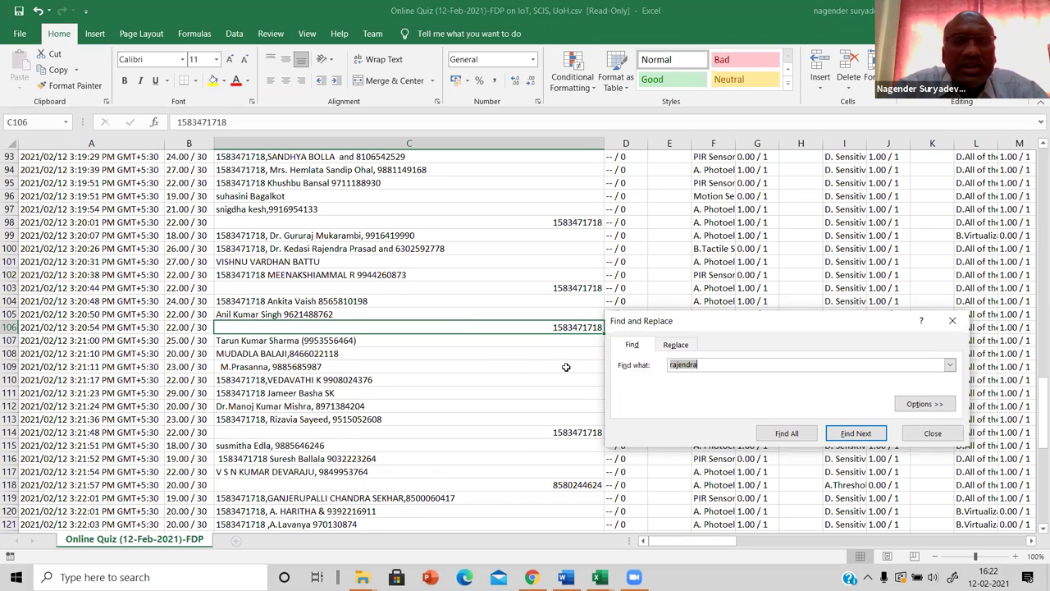
{"action": "type", "text": "jyothi"}
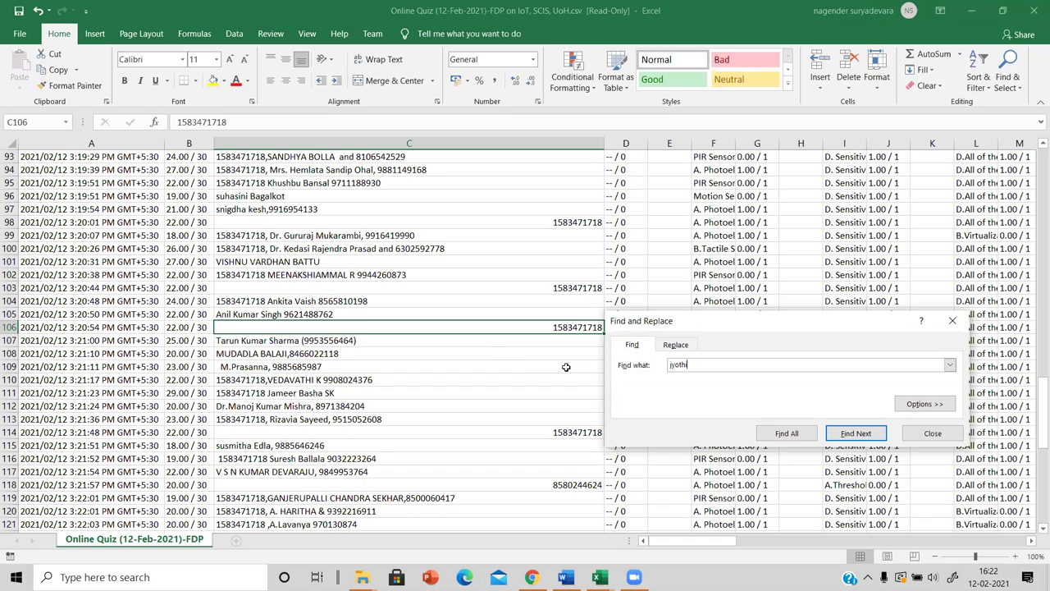
{"action": "key", "text": "Return"}
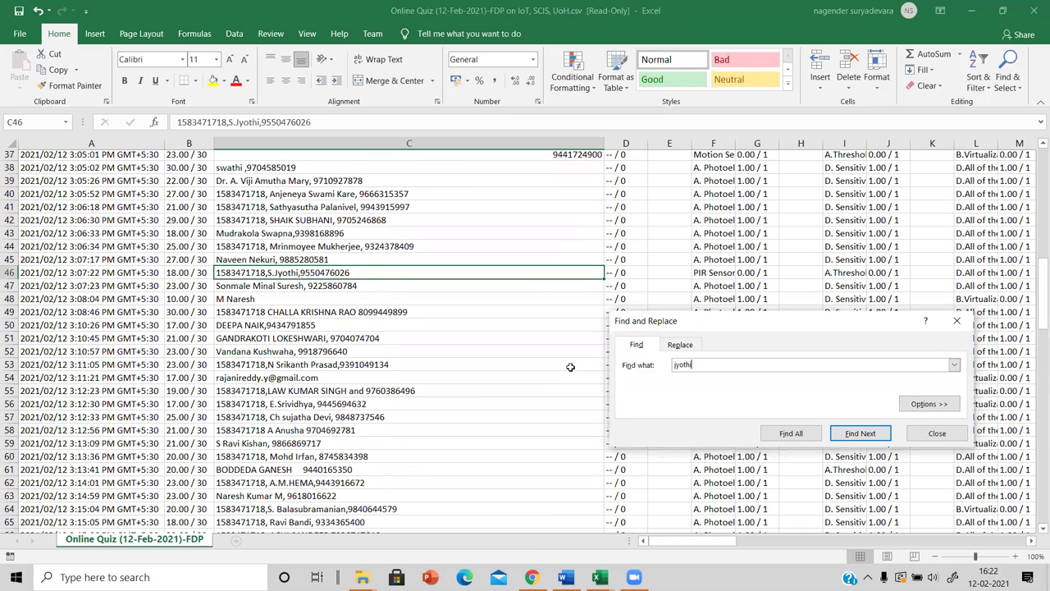
{"action": "scroll", "coordinate": [570, 367], "scroll_direction": "up", "scroll_amount": 2}
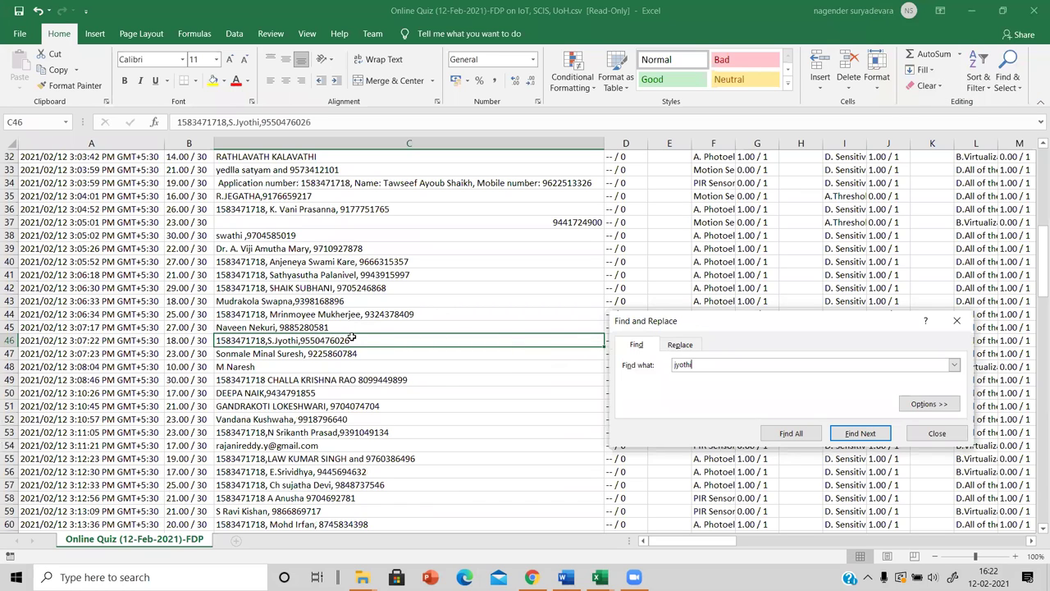
{"action": "left_click", "coordinate": [203, 343]}
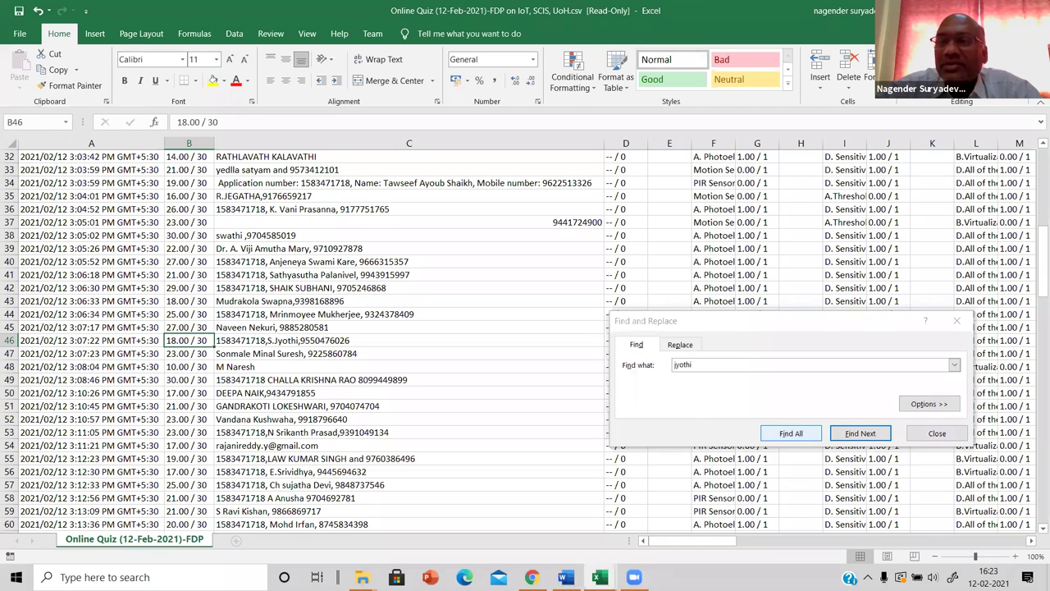
- Close the search and minimize the quiz response workbook
{"action": "left_click", "coordinate": [937, 435]}
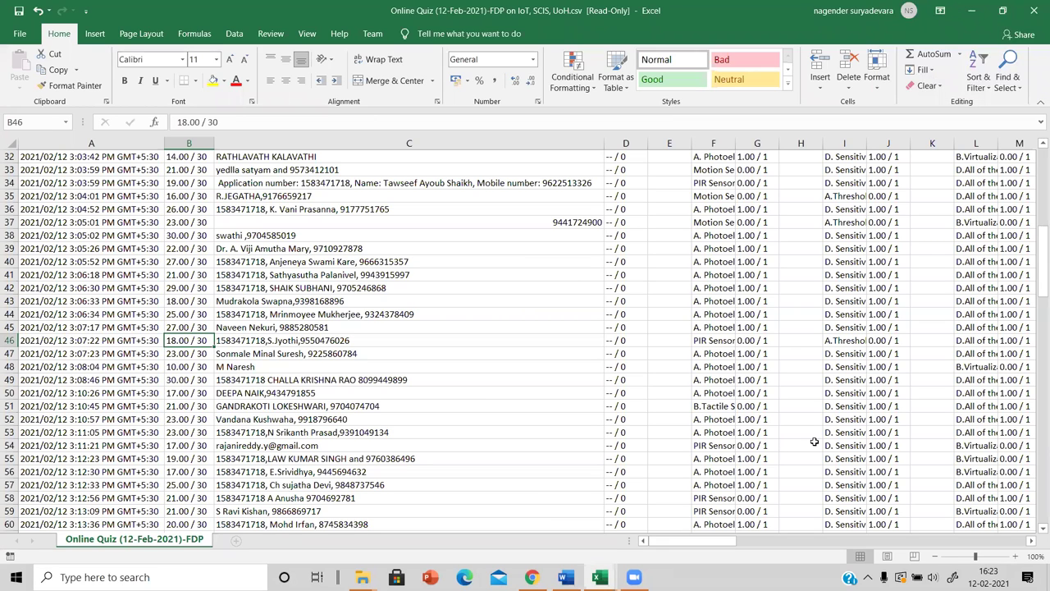
{"action": "left_click", "coordinate": [971, 11]}
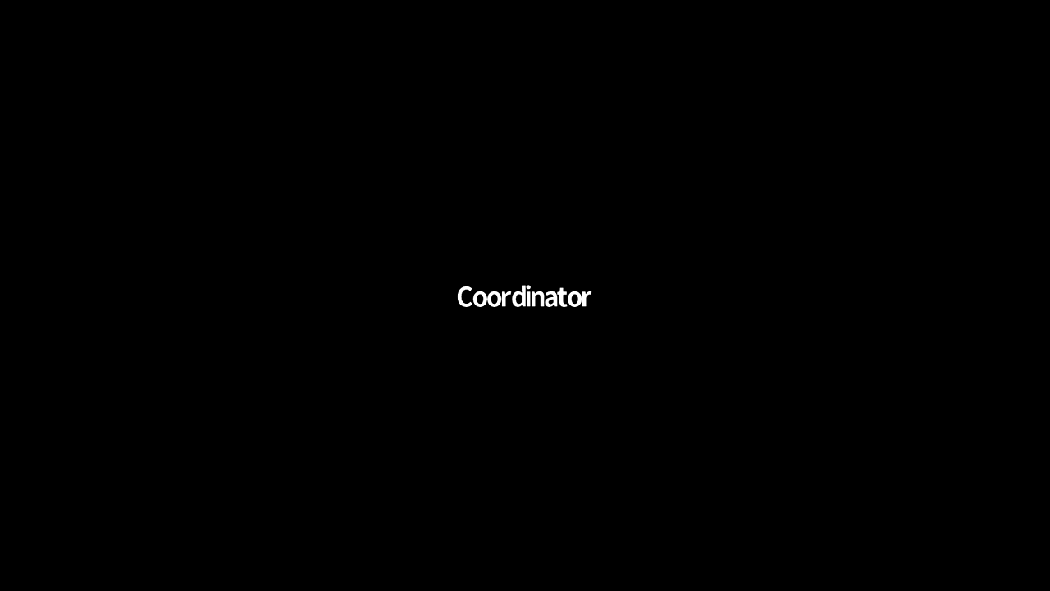